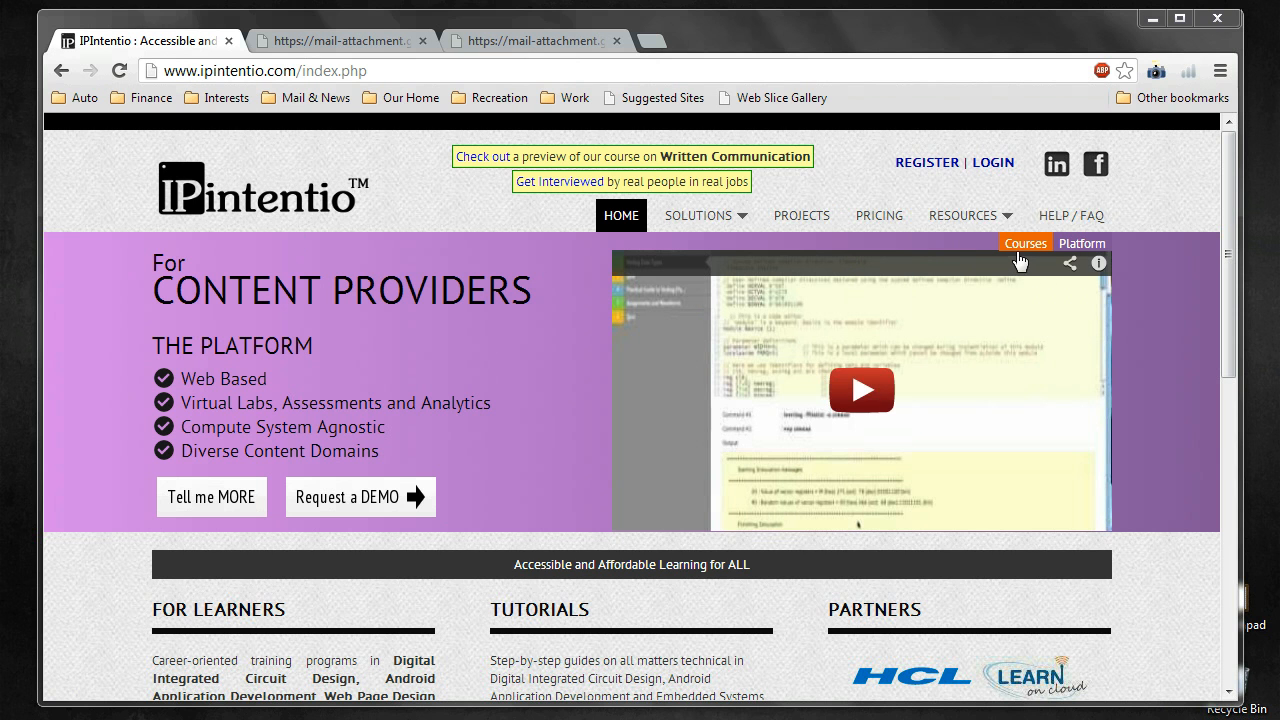
Step: Log in using the saved e-mail and a re-entered account password
{"action": "left_click", "coordinate": [988, 163]}
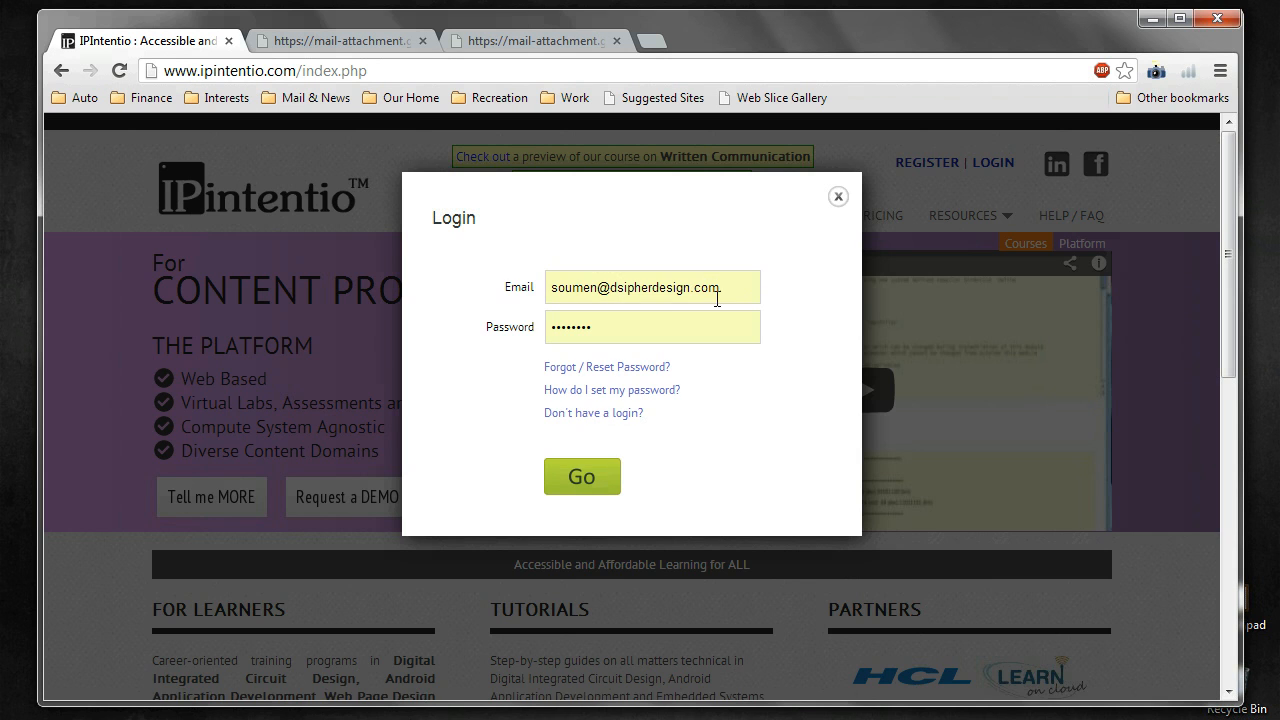
{"action": "left_click", "coordinate": [577, 328]}
{"action": "double_click", "coordinate": [577, 328]}
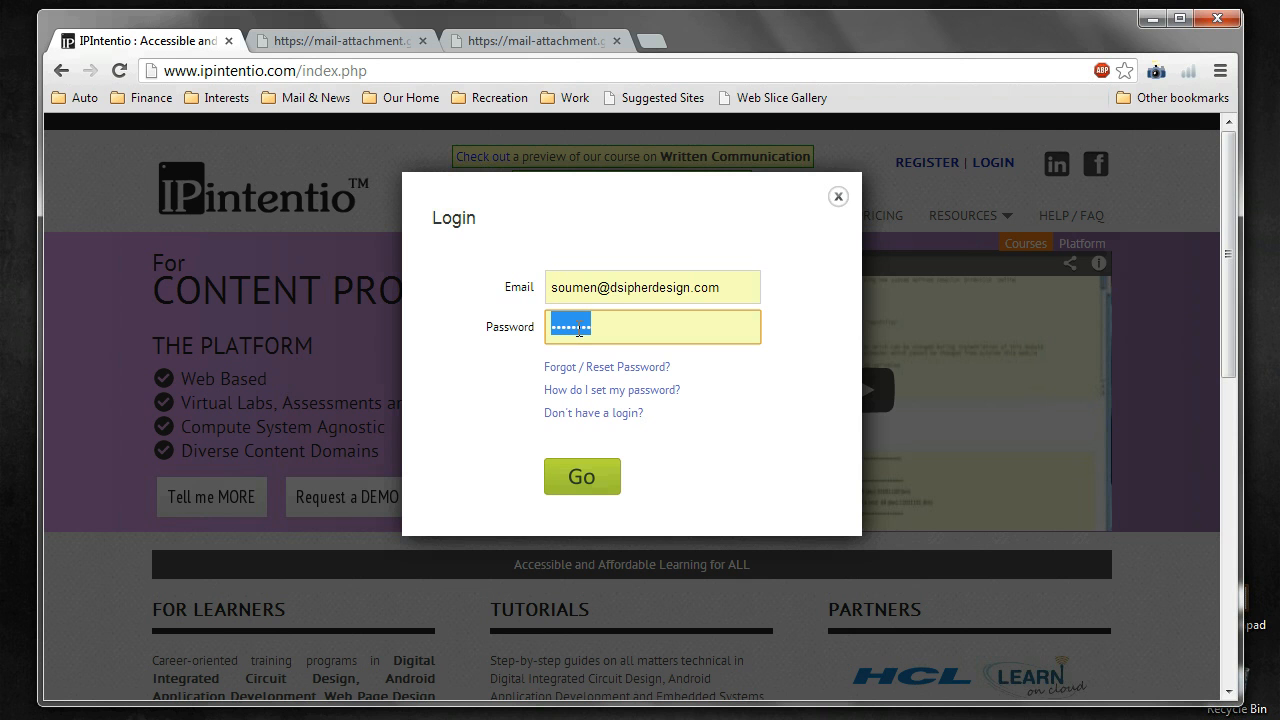
{"action": "type", "text": "•••••••"}
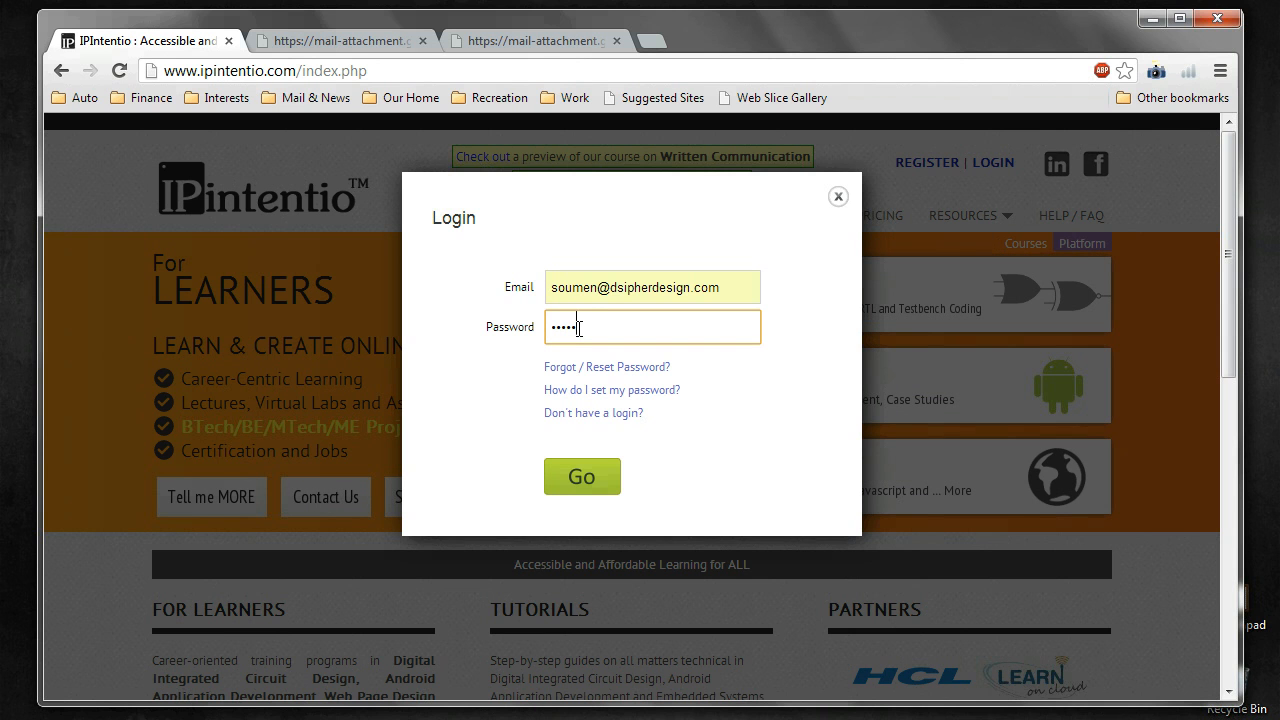
{"action": "type", "text": "•"}
{"action": "left_click", "coordinate": [568, 484]}
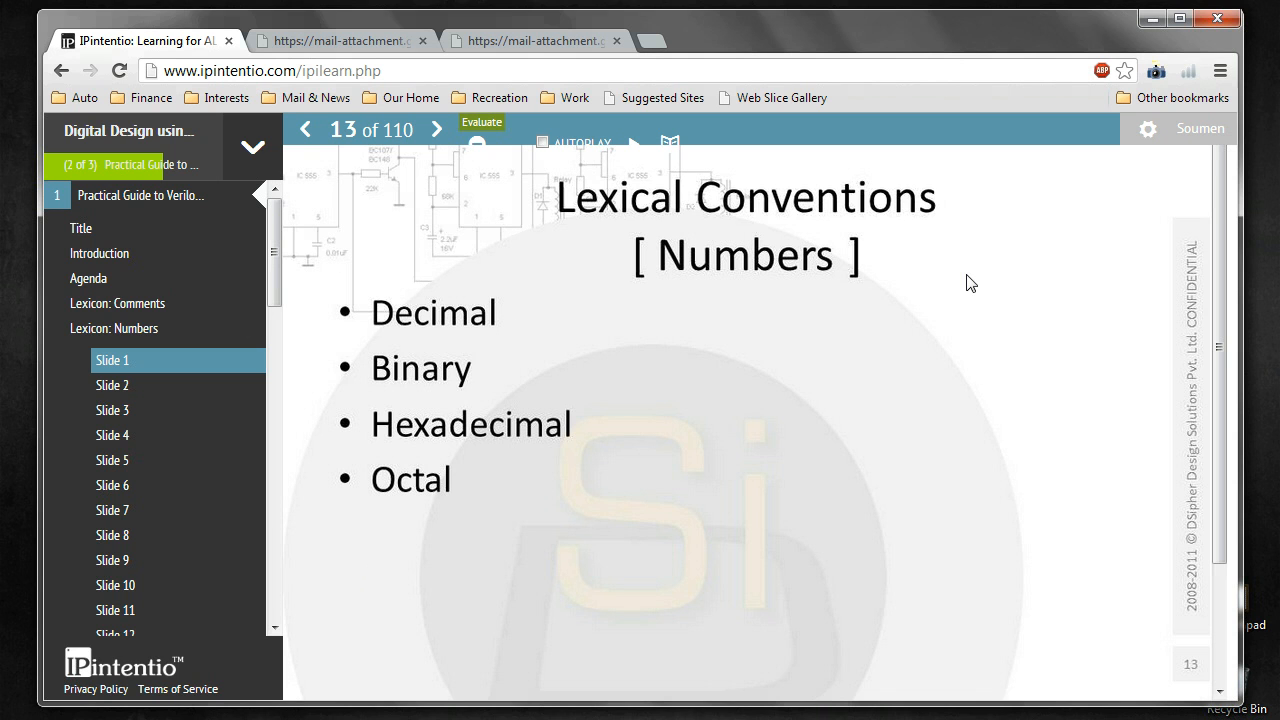
Step: Go from the Verilog course slides to the My VLSI Designs workspace via the Courses list
{"action": "left_click", "coordinate": [252, 152]}
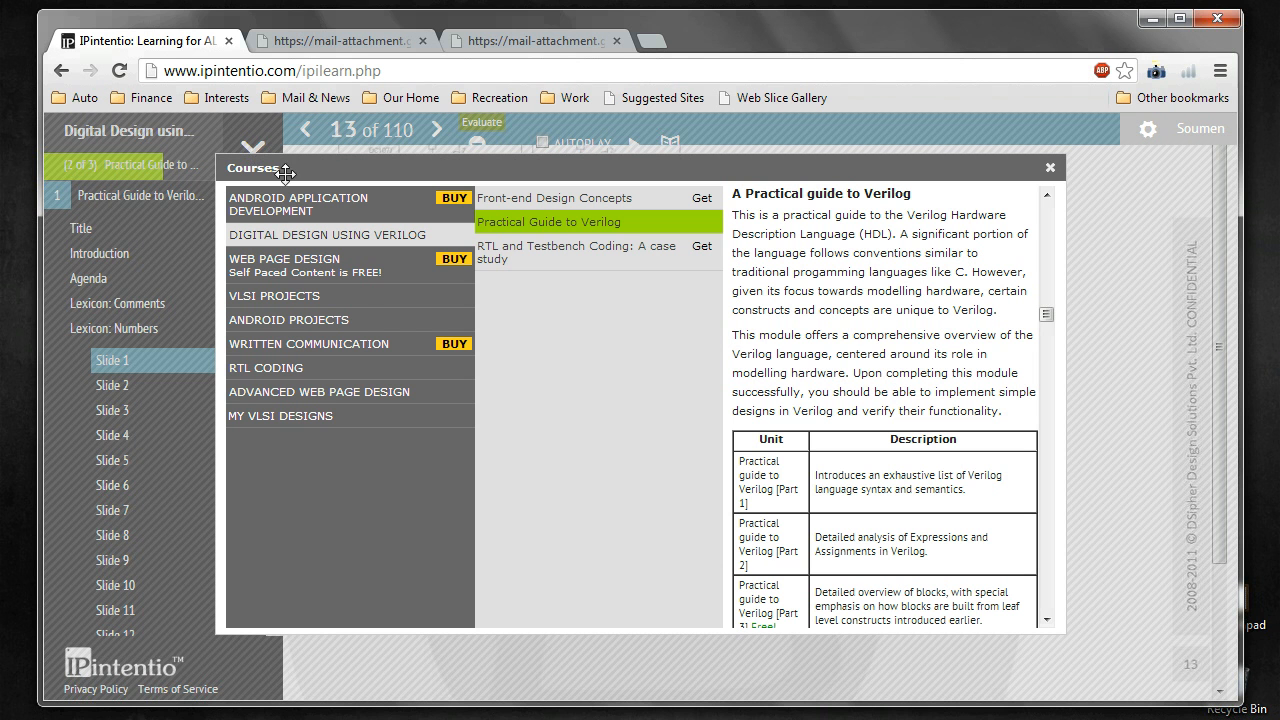
{"action": "left_click", "coordinate": [303, 421]}
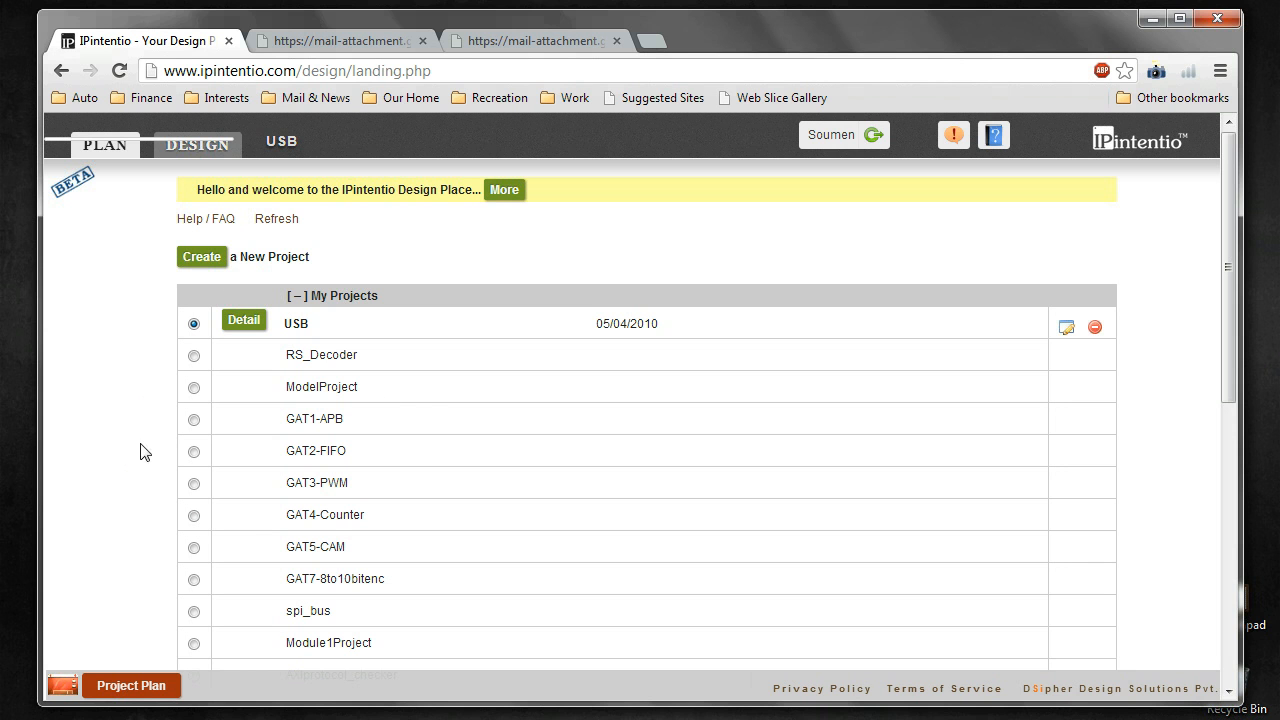
Step: Review the My Projects list, then expand the Create a New Project form
{"action": "scroll", "coordinate": [305, 471], "scroll_direction": "down", "scroll_amount": 6}
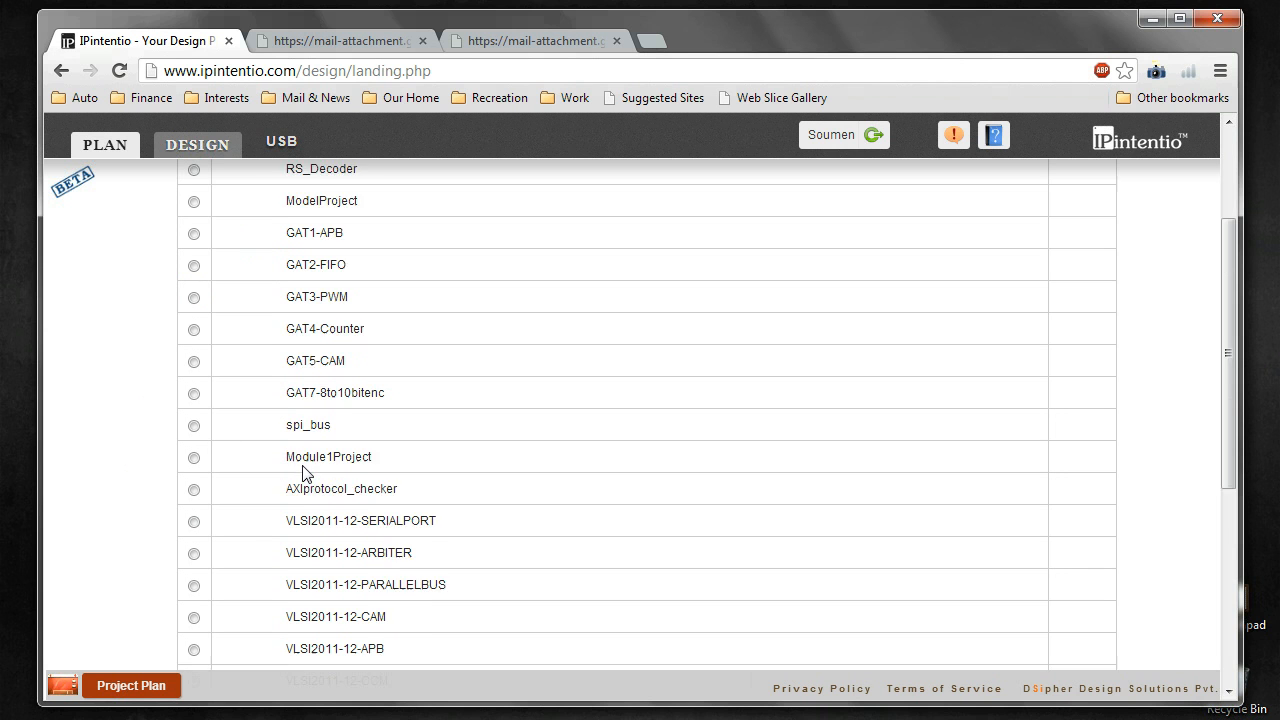
{"action": "scroll", "coordinate": [305, 467], "scroll_direction": "up", "scroll_amount": 7}
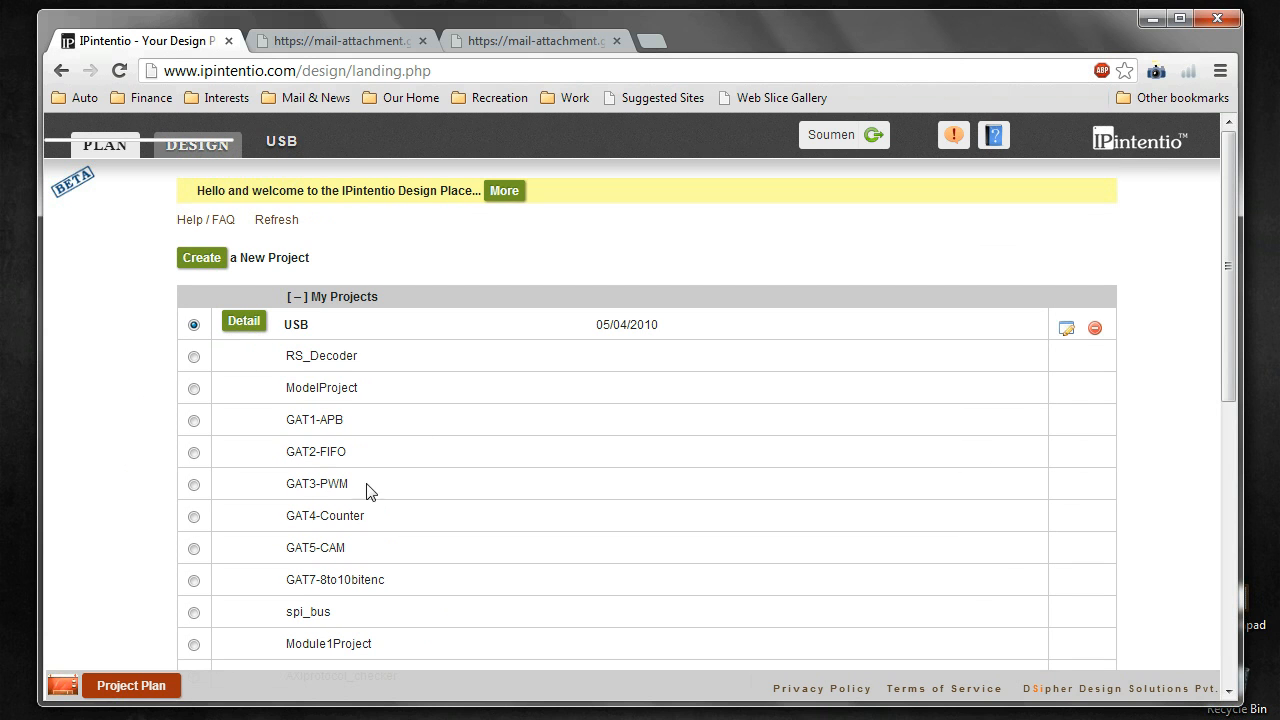
{"action": "left_click", "coordinate": [212, 273]}
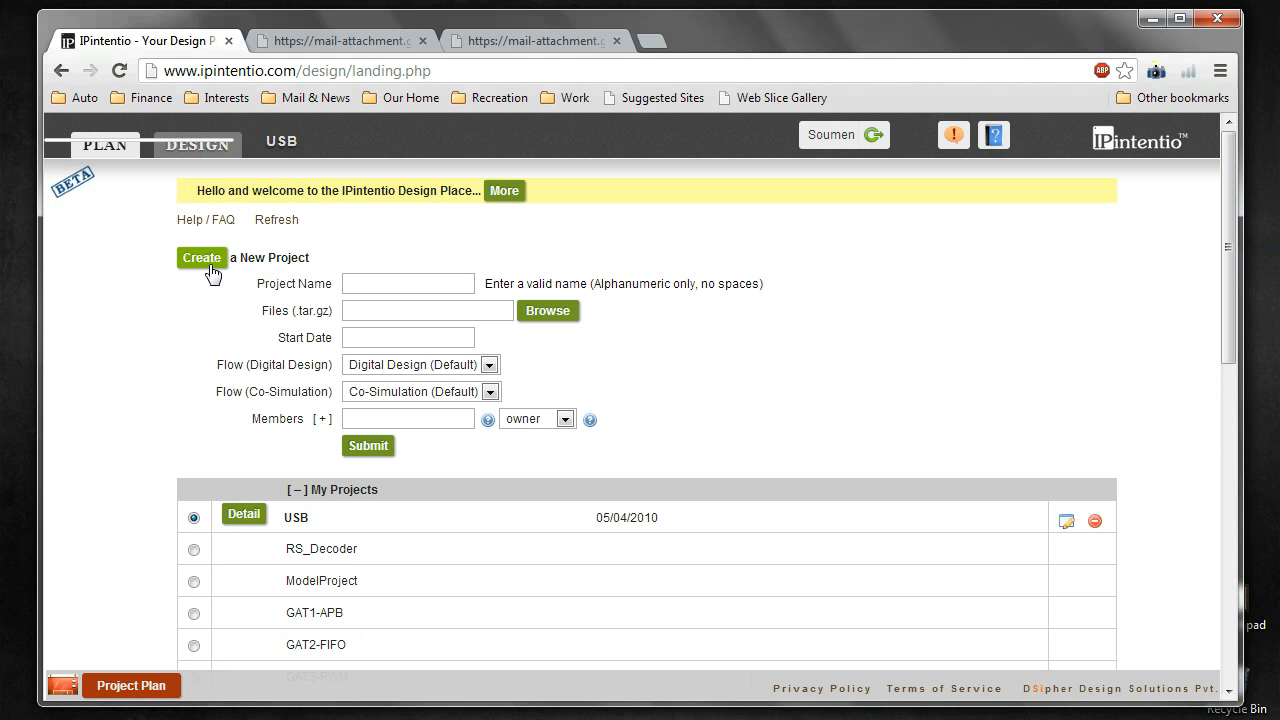
Step: Enter dummy123 as the project name and bring up the start-date calendar
{"action": "left_click", "coordinate": [357, 283]}
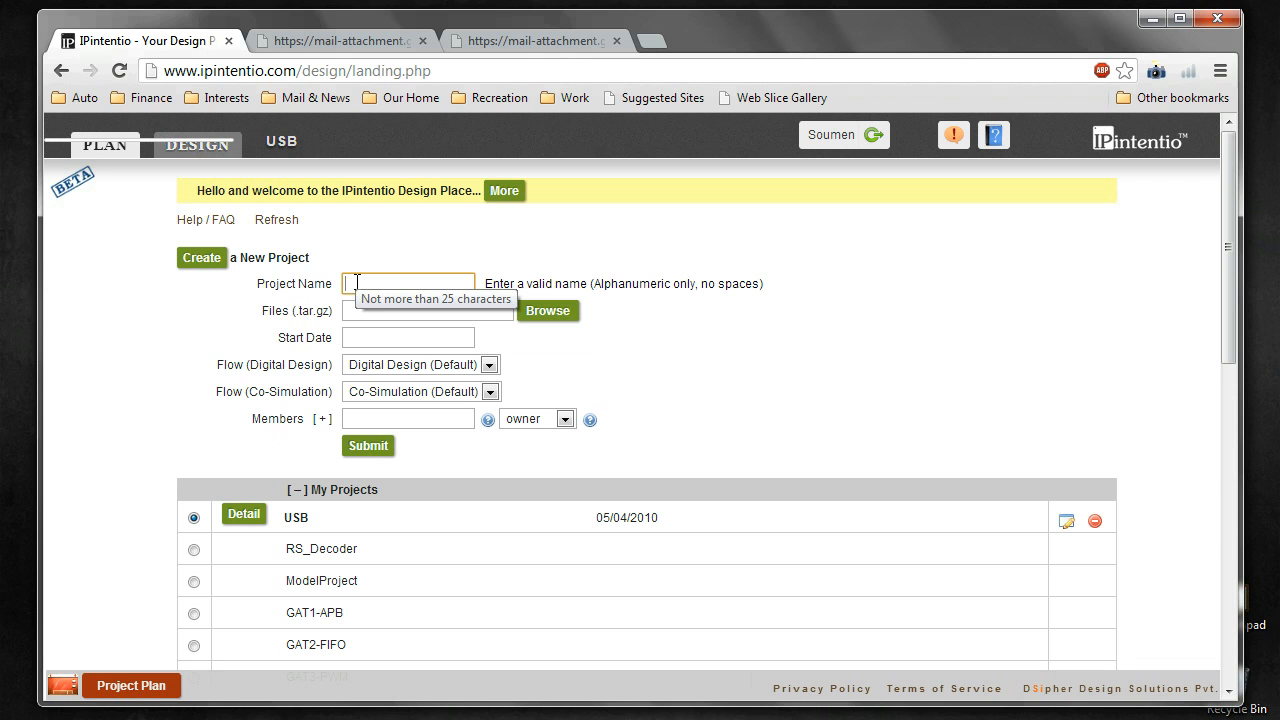
{"action": "type", "text": "dummy"}
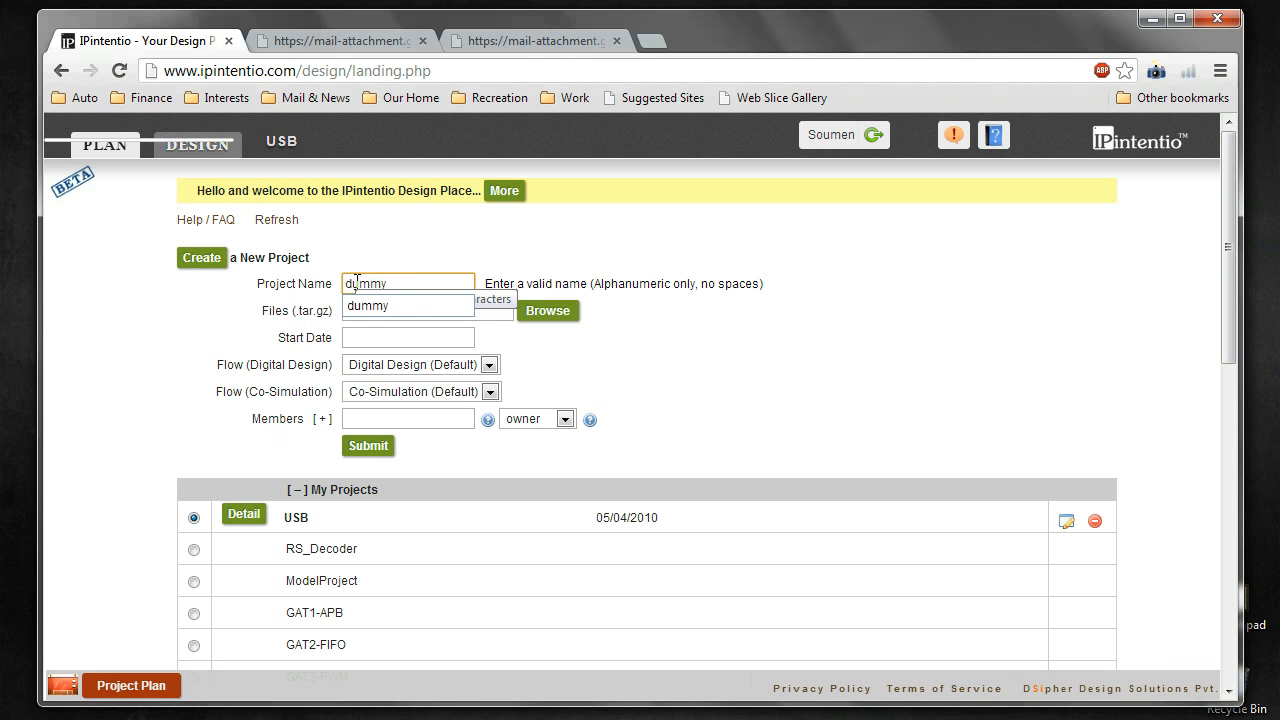
{"action": "type", "text": "123"}
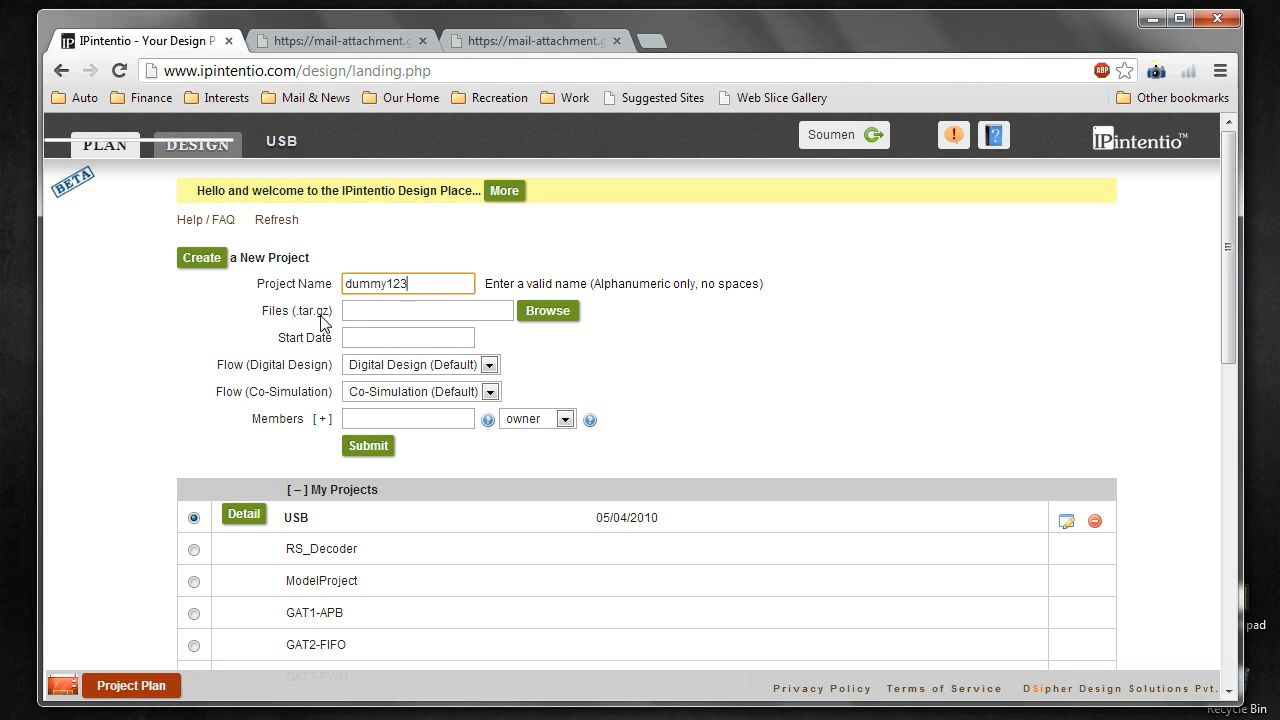
{"action": "left_click", "coordinate": [383, 336]}
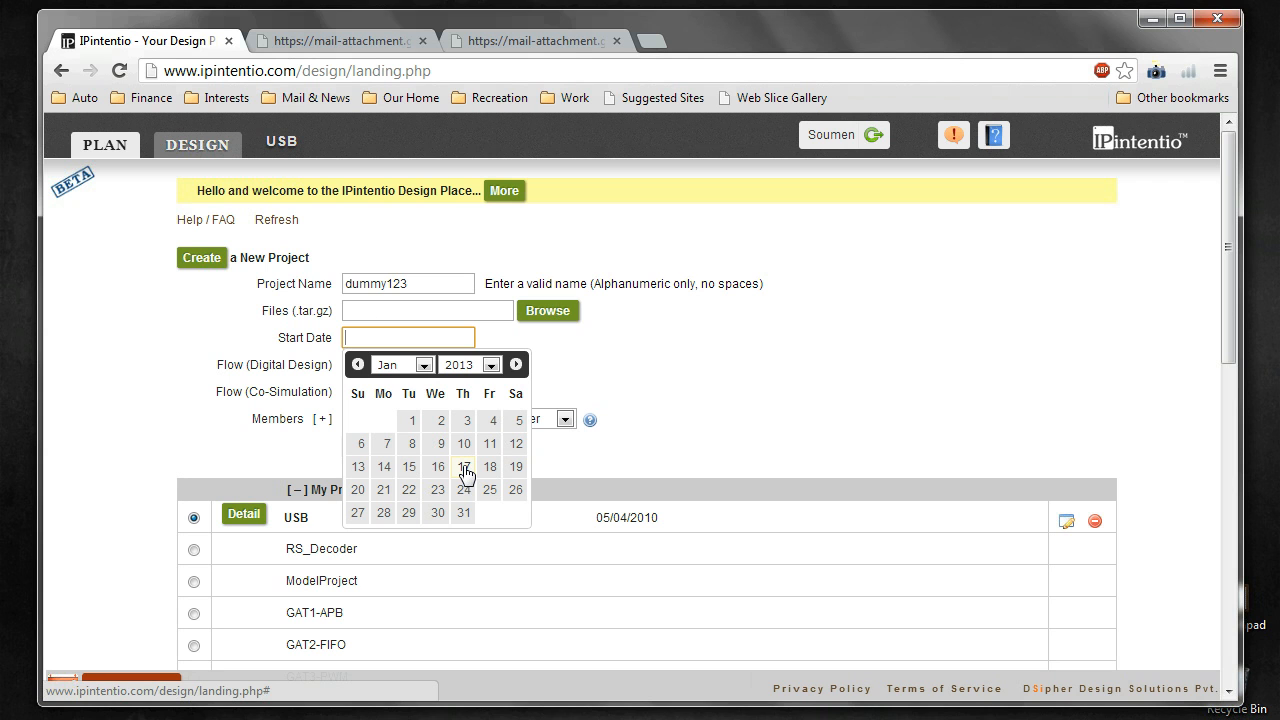
Step: Set start date 2013-01-17, keeping Default Digital Design and Co-Simulation flows and owner role
{"action": "left_click", "coordinate": [465, 470]}
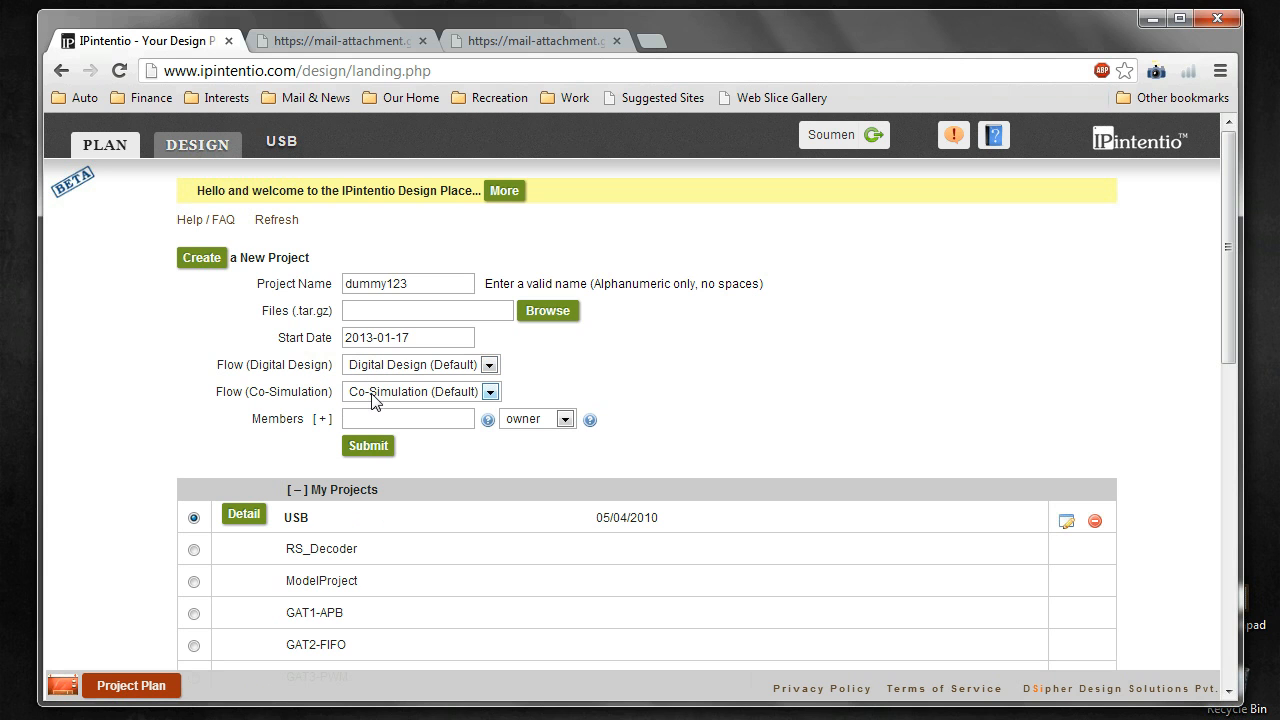
{"action": "left_click", "coordinate": [488, 366]}
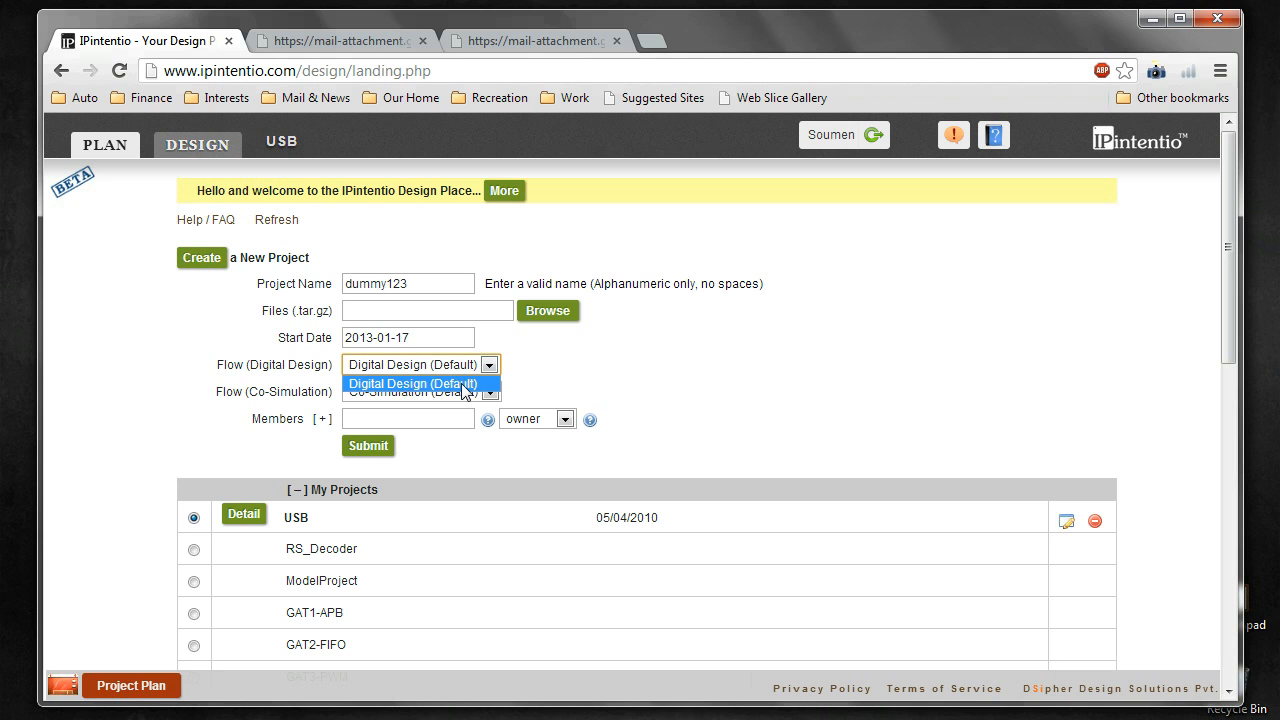
{"action": "left_click", "coordinate": [465, 385]}
{"action": "left_click", "coordinate": [489, 392]}
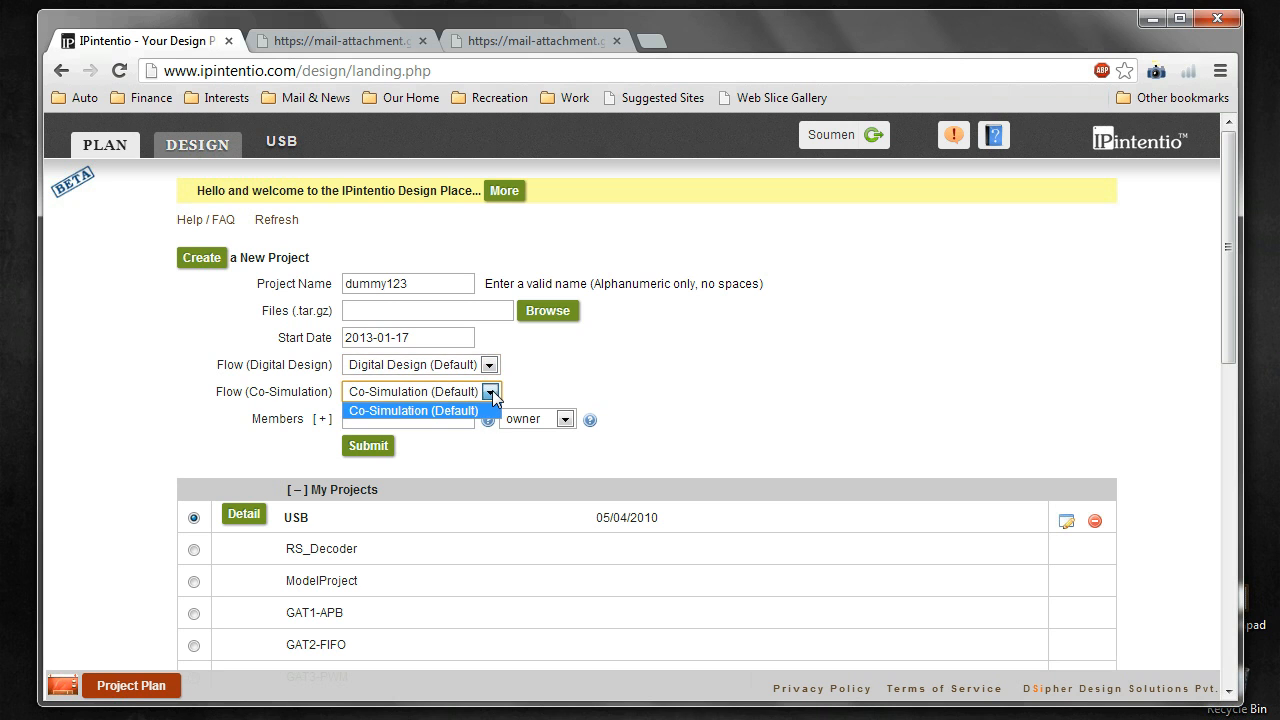
{"action": "left_click", "coordinate": [463, 411]}
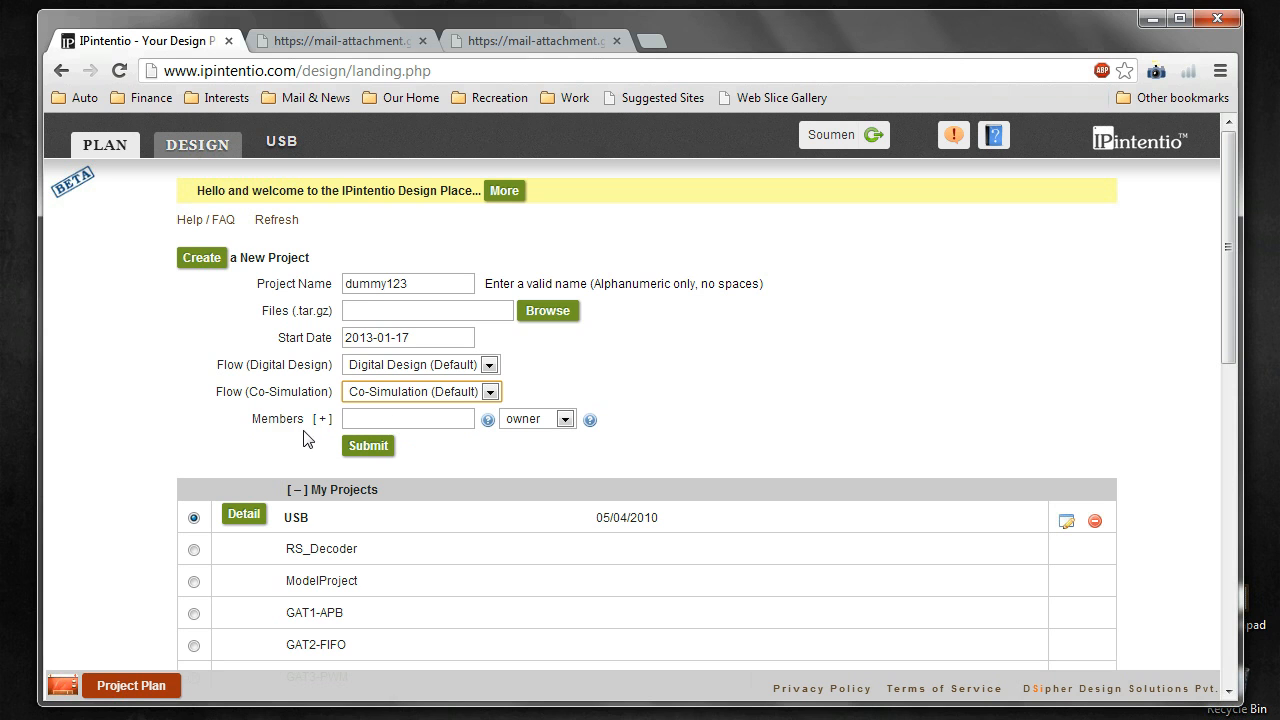
{"action": "left_click", "coordinate": [561, 419]}
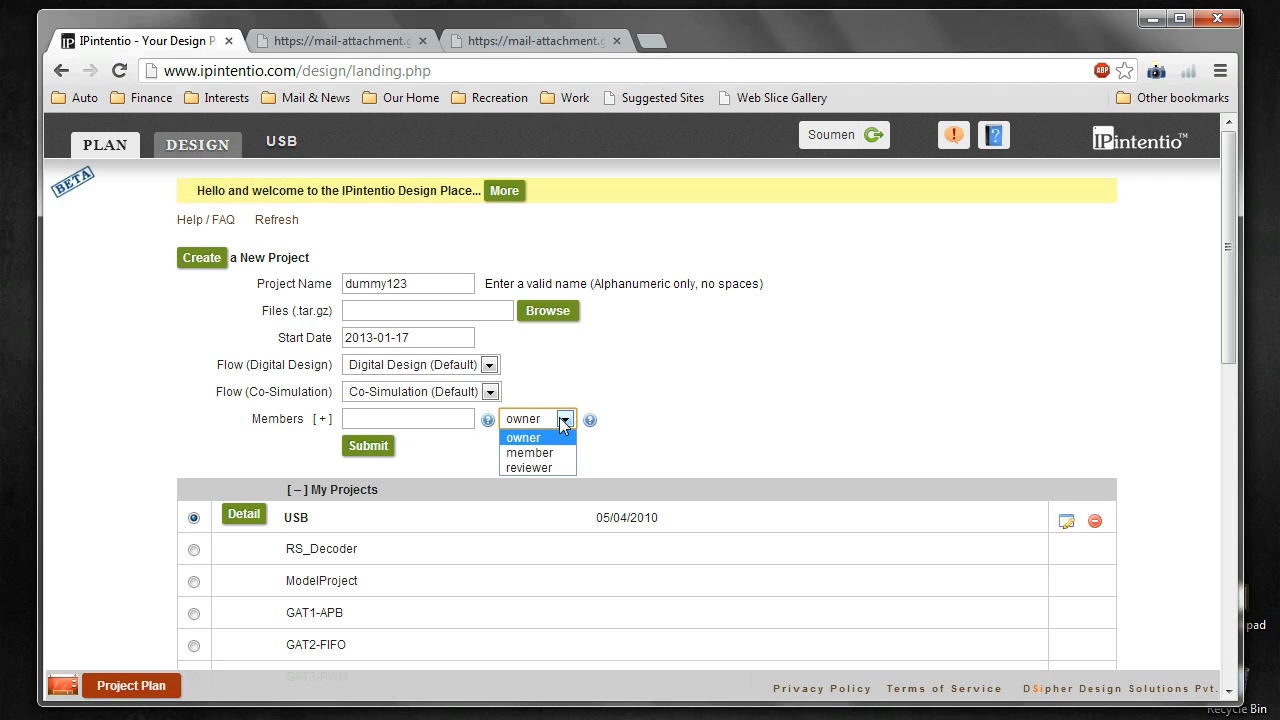
{"action": "left_click", "coordinate": [561, 419]}
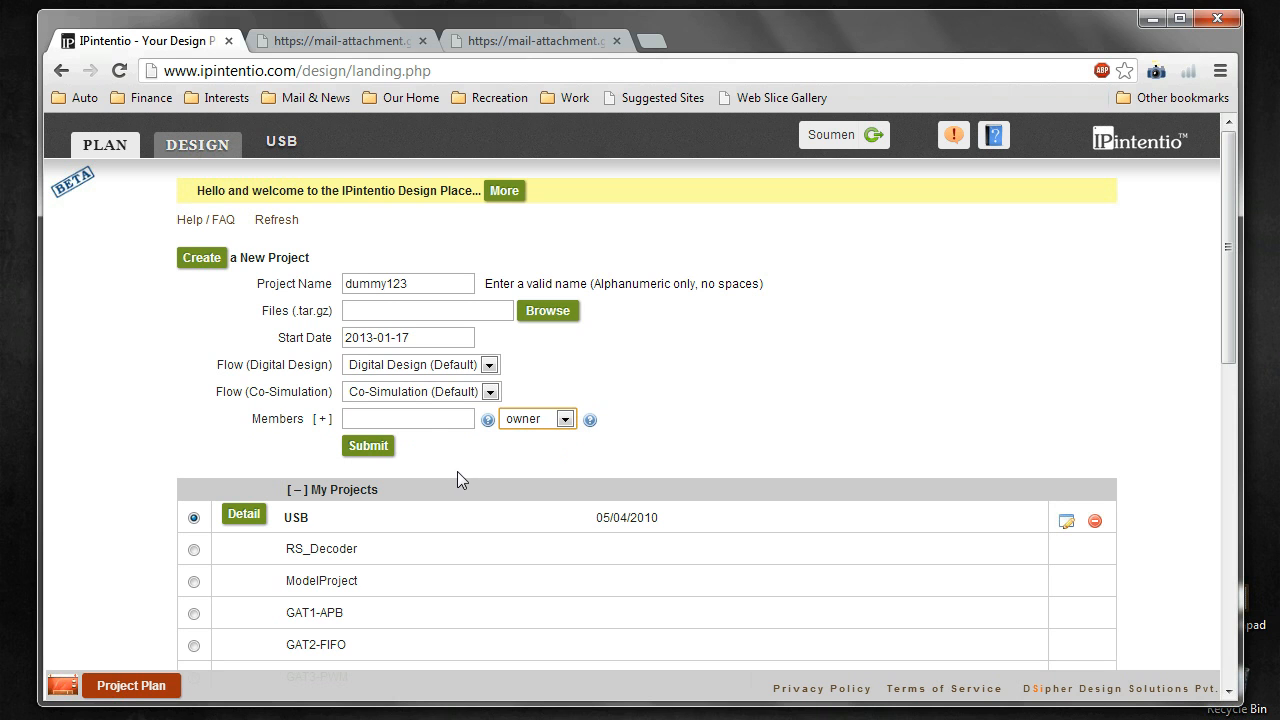
{"action": "left_click", "coordinate": [411, 418]}
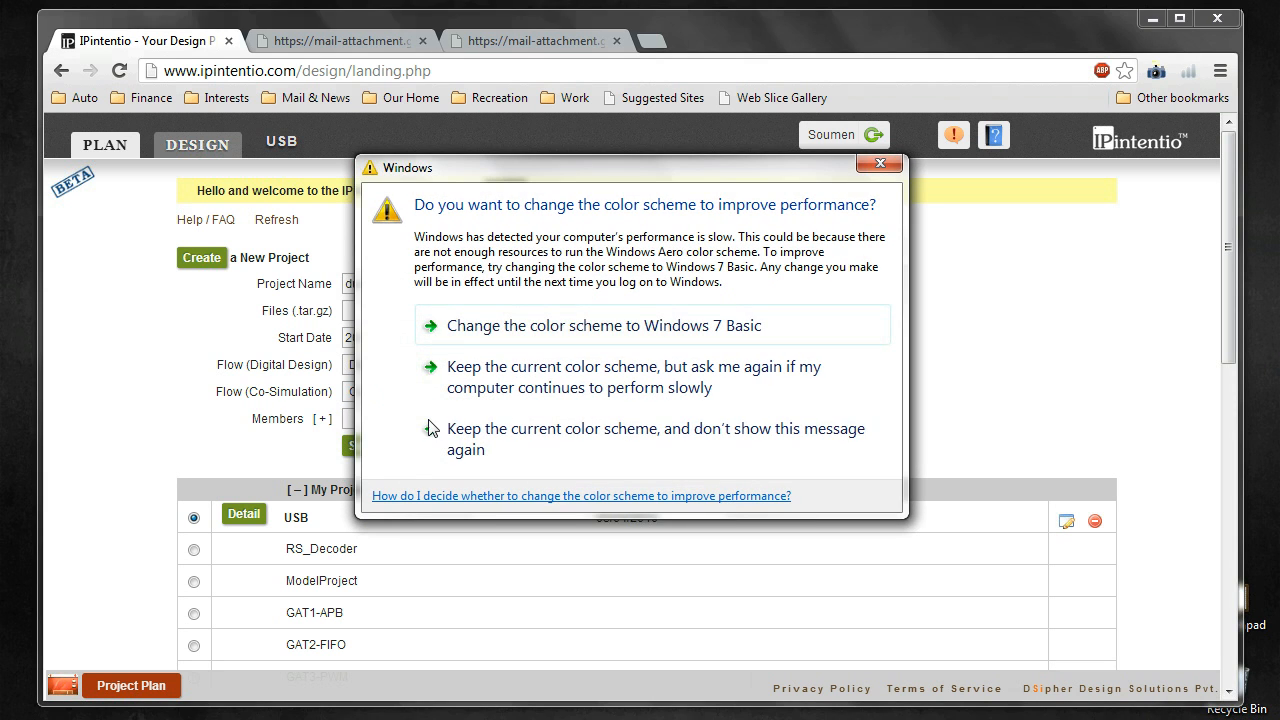
Step: Keep the current Windows colour scheme and suppress the prompt in future
{"action": "left_click", "coordinate": [477, 430]}
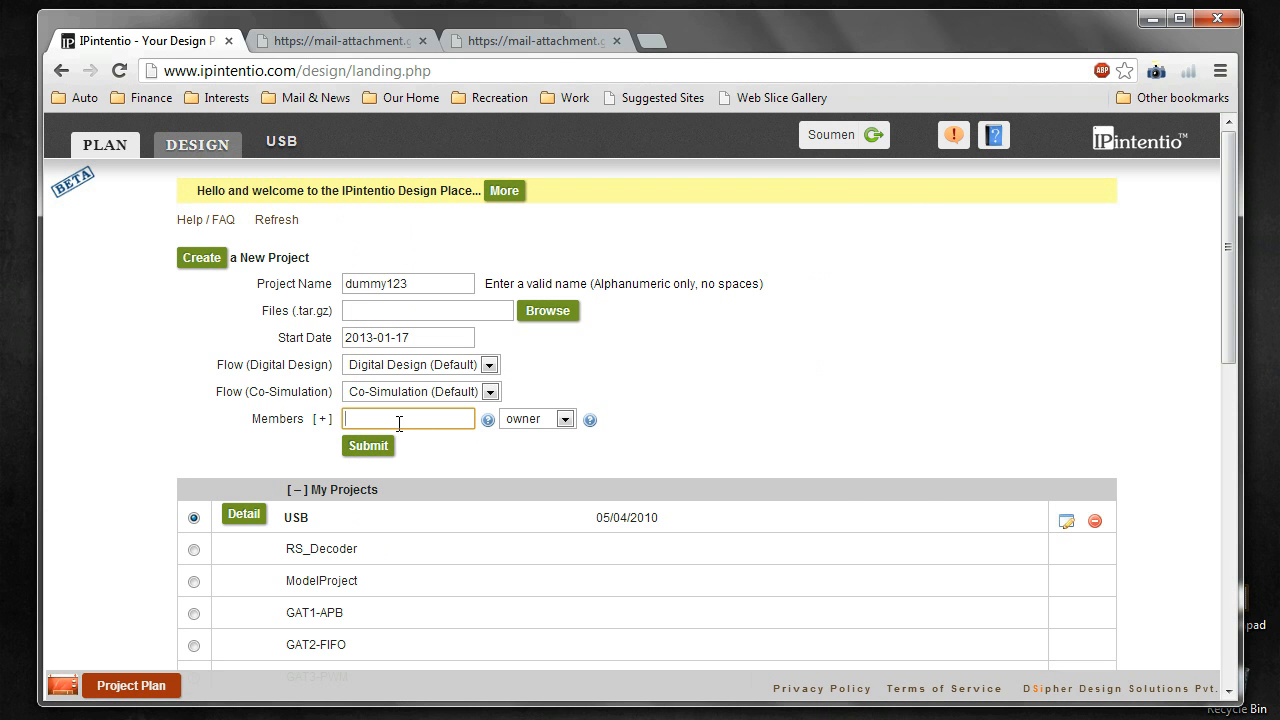
Step: Add a member by e-mail with the owner role and submit the dummy123 project
{"action": "left_click", "coordinate": [322, 420]}
{"action": "left_click", "coordinate": [322, 420]}
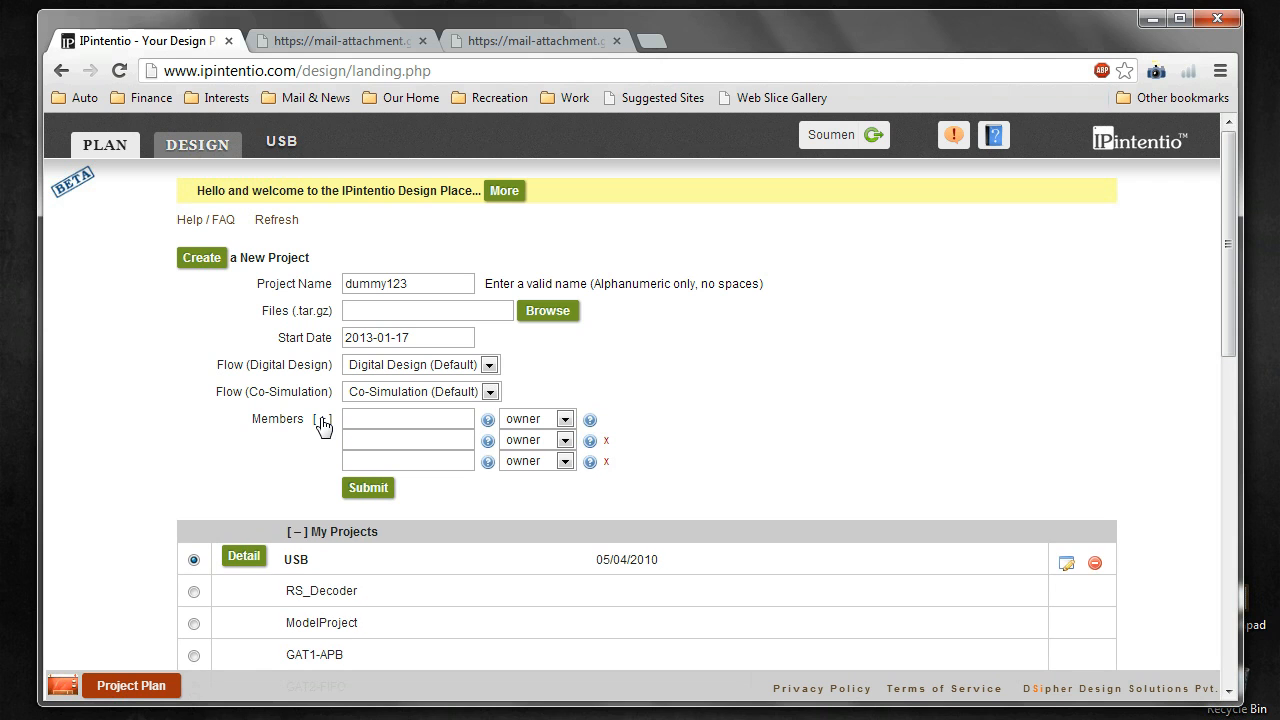
{"action": "left_click", "coordinate": [356, 418]}
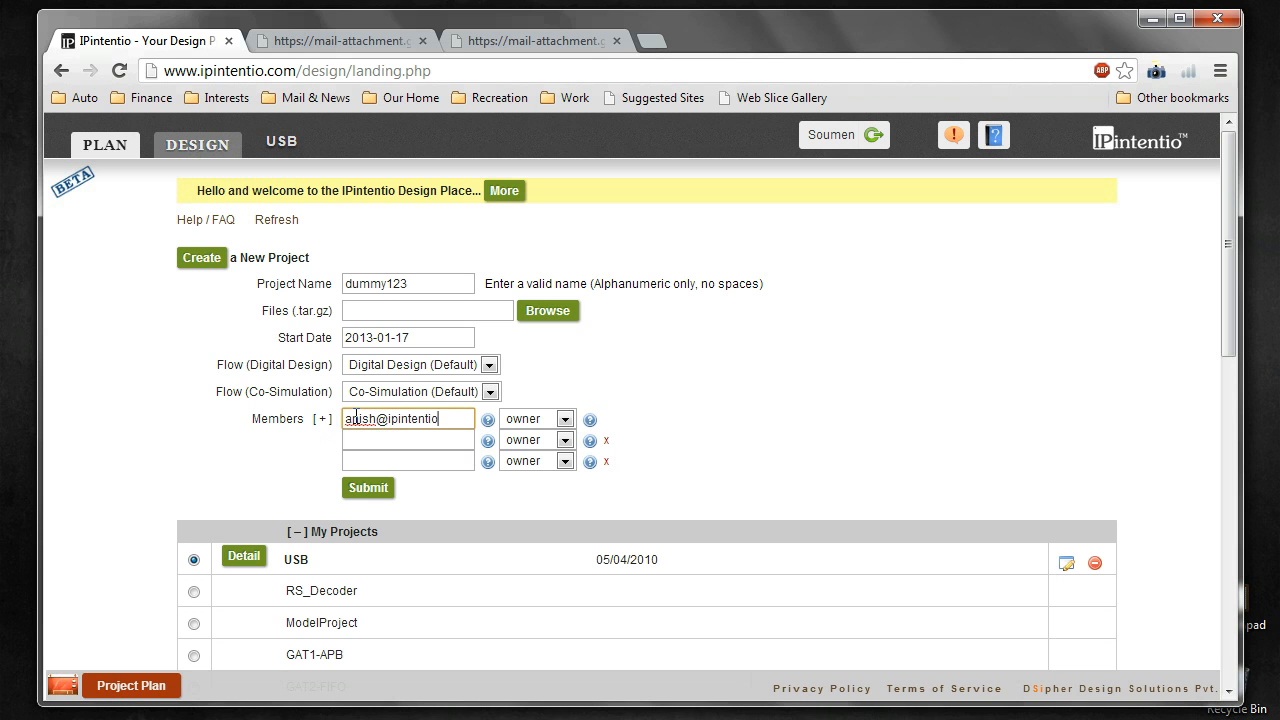
{"action": "left_click", "coordinate": [565, 419]}
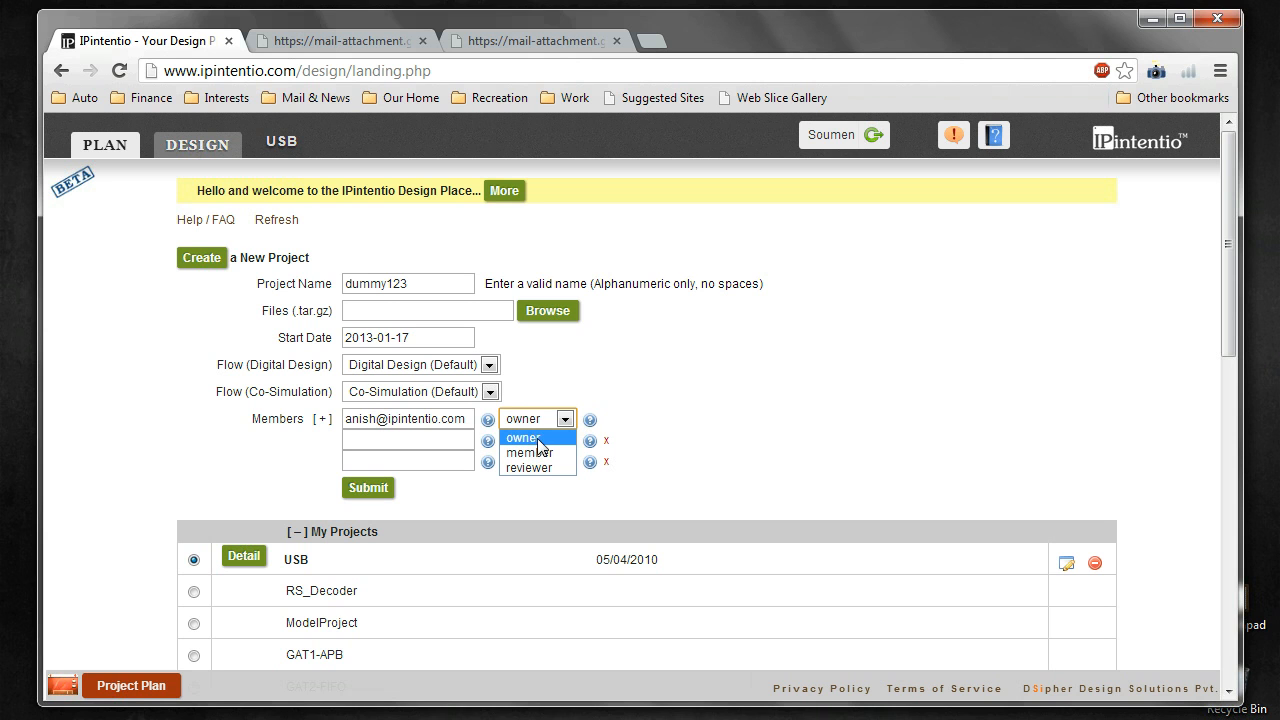
{"action": "left_click", "coordinate": [538, 440]}
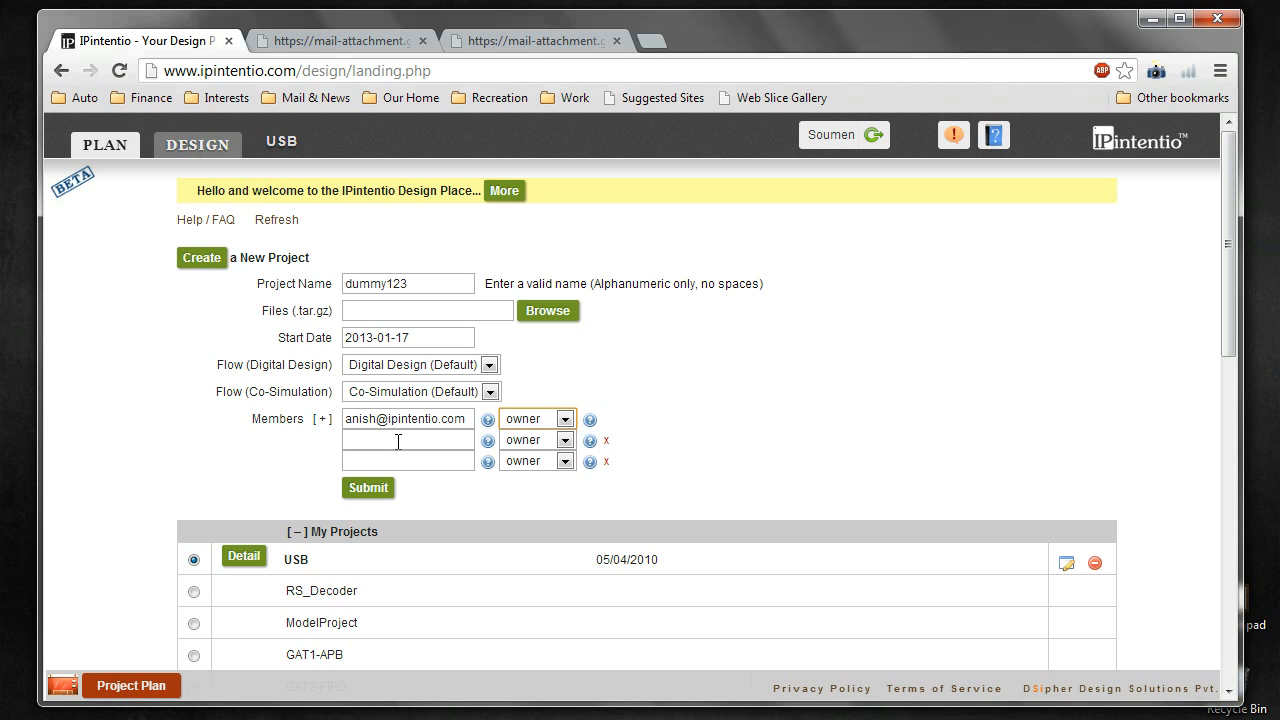
{"action": "left_click", "coordinate": [384, 496]}
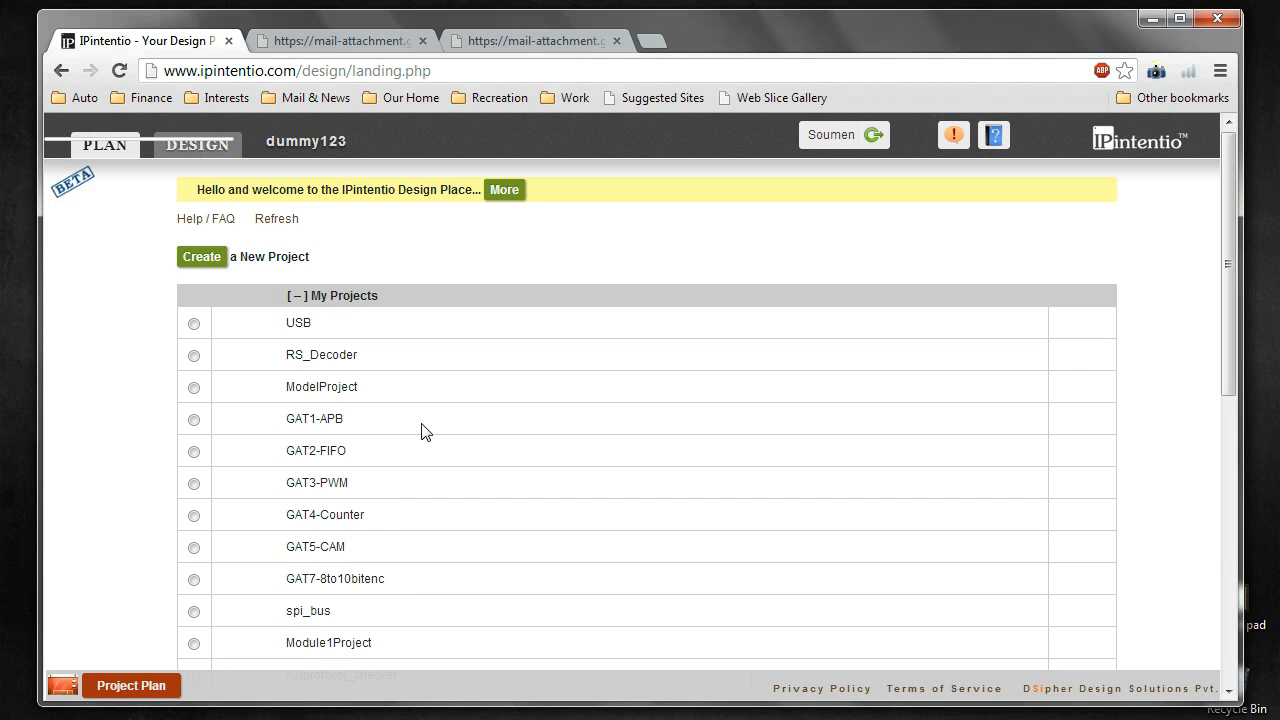
Step: Review dummy123's details, two owner members, 01/17/2013, default flows, then cancel without changes
{"action": "scroll", "coordinate": [421, 431], "scroll_direction": "down", "scroll_amount": 1}
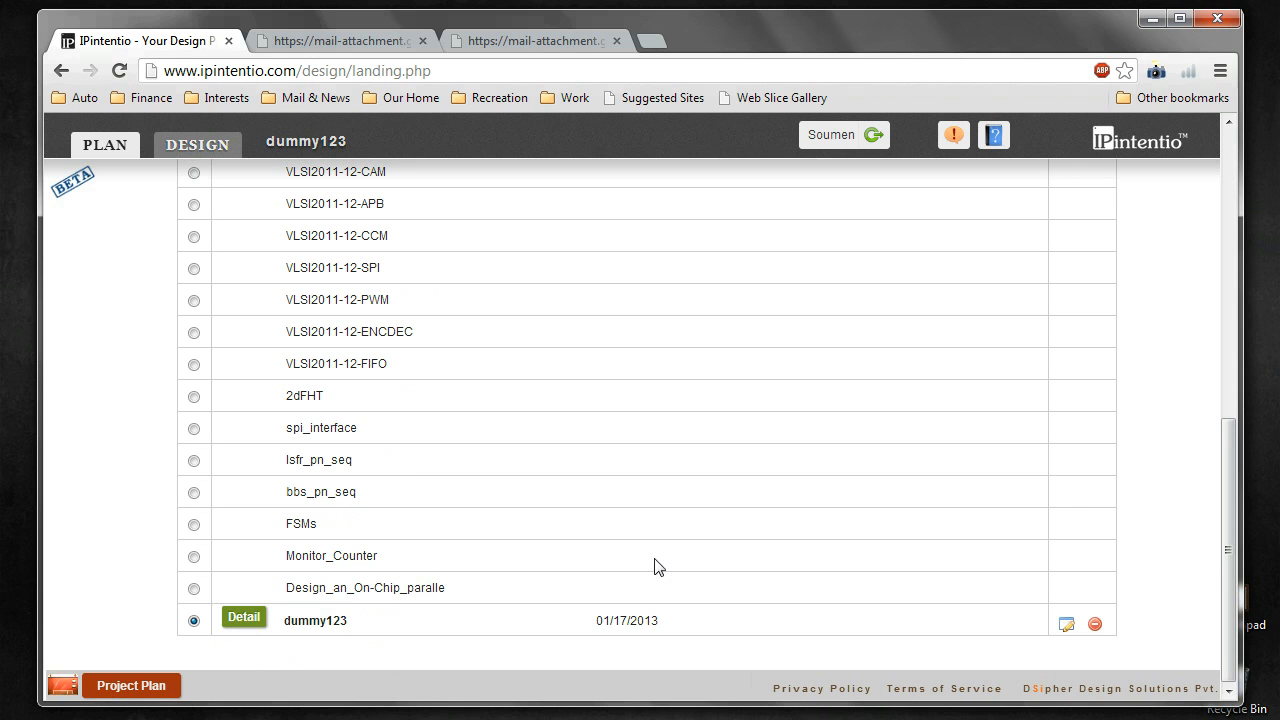
{"action": "left_click", "coordinate": [1066, 624]}
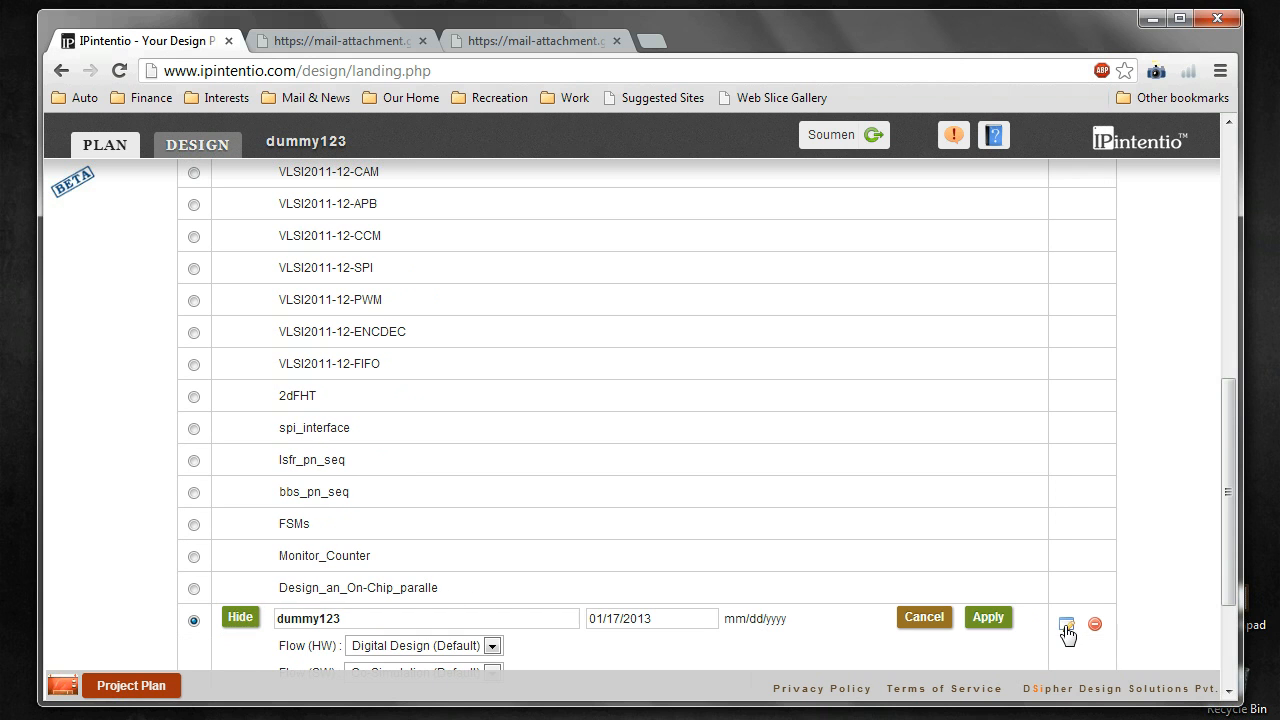
{"action": "scroll", "coordinate": [741, 513], "scroll_direction": "down", "scroll_amount": 2}
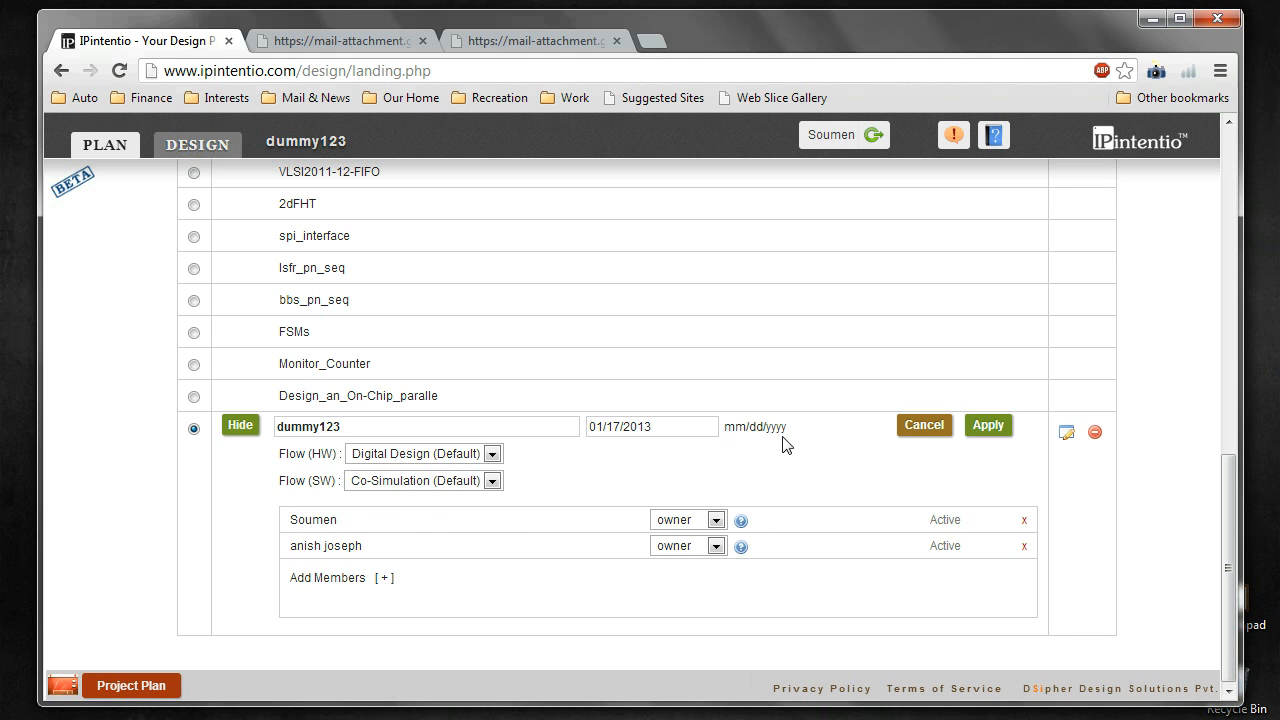
{"action": "left_click", "coordinate": [911, 428]}
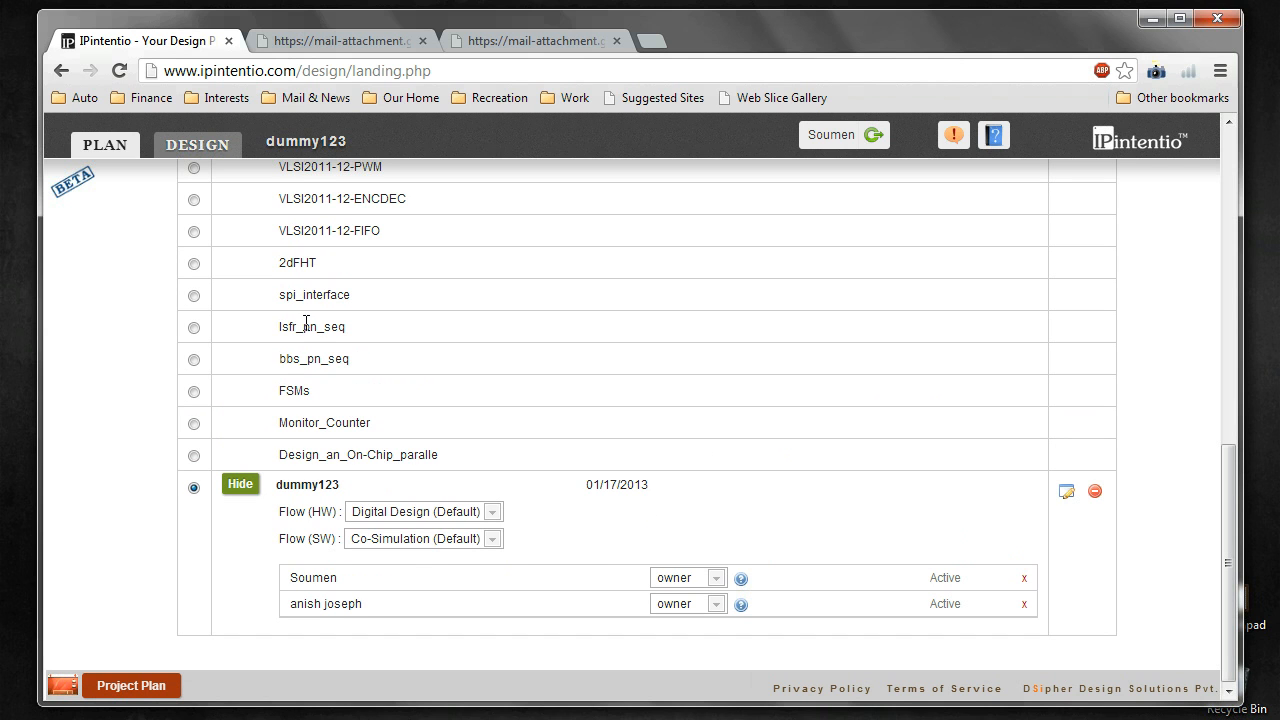
Step: Switch to dummy123's Design workspace and close the empty file editor panel
{"action": "left_click", "coordinate": [198, 146]}
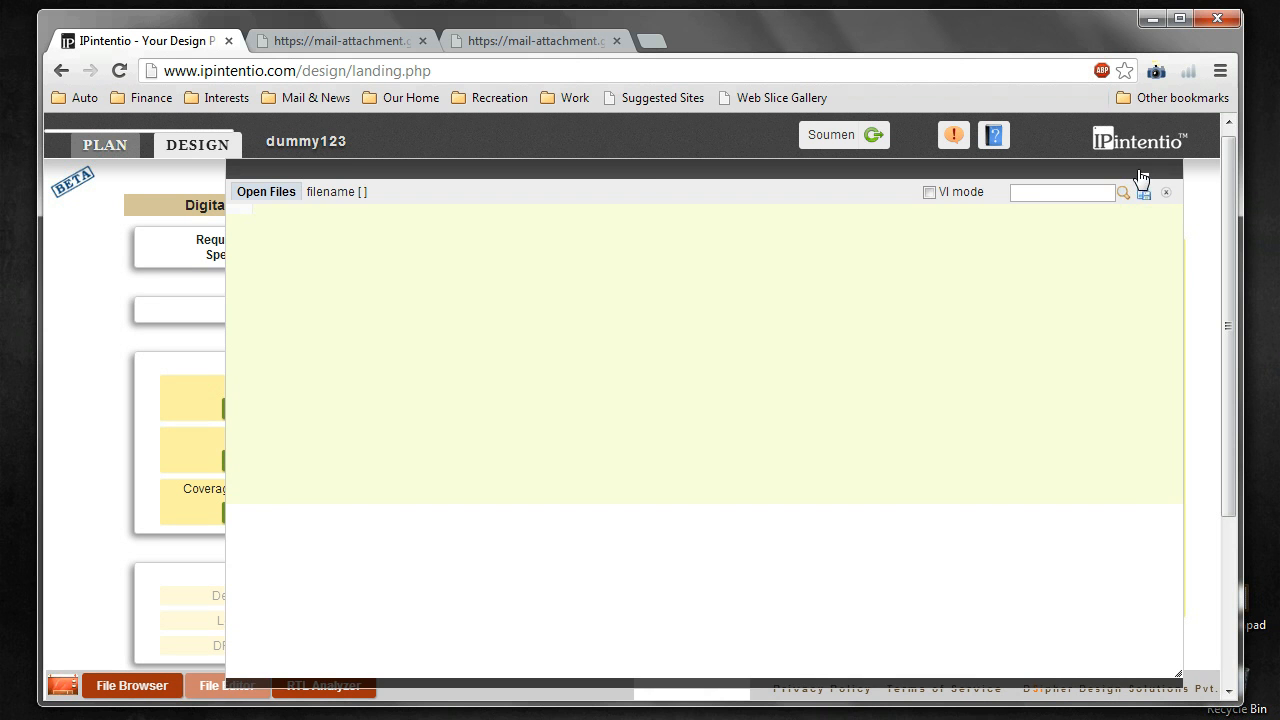
{"action": "left_click", "coordinate": [1142, 175]}
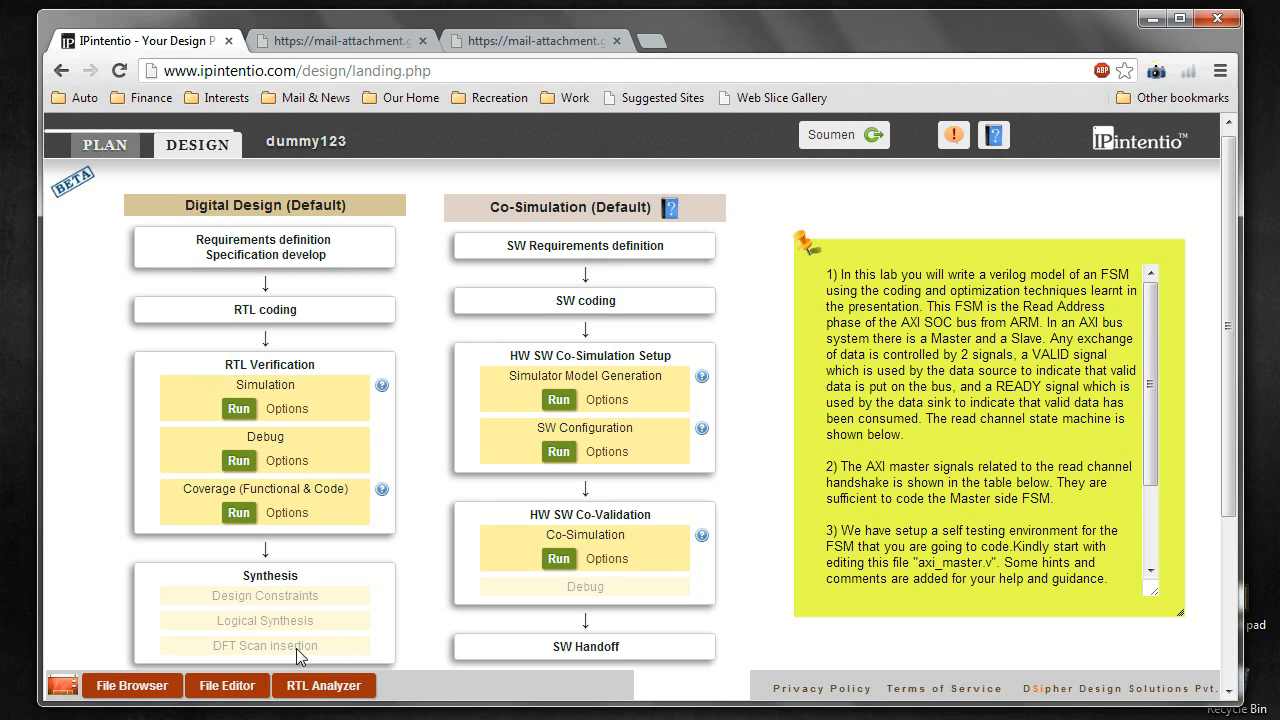
Step: Open the file browser terminal for /PROJECTS/dummy123 and run ls
{"action": "left_click", "coordinate": [122, 689]}
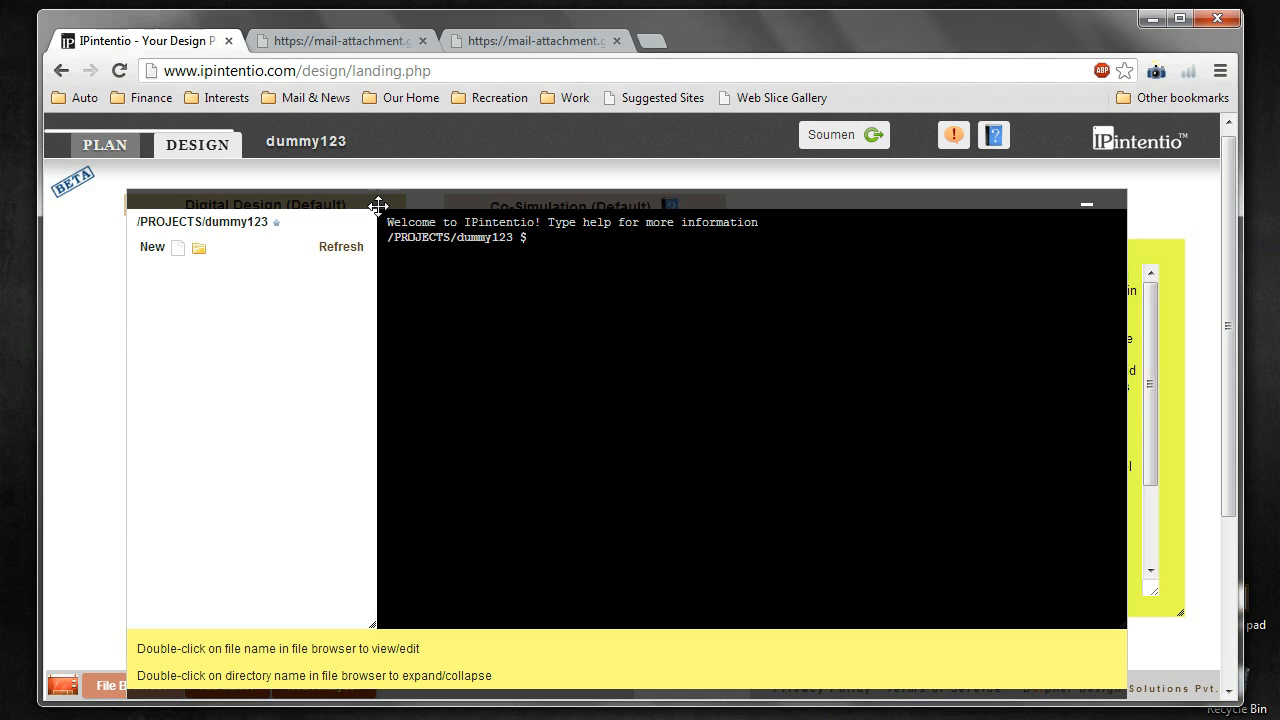
{"action": "left_click_drag", "start_coordinate": [378, 198], "coordinate": [401, 180]}
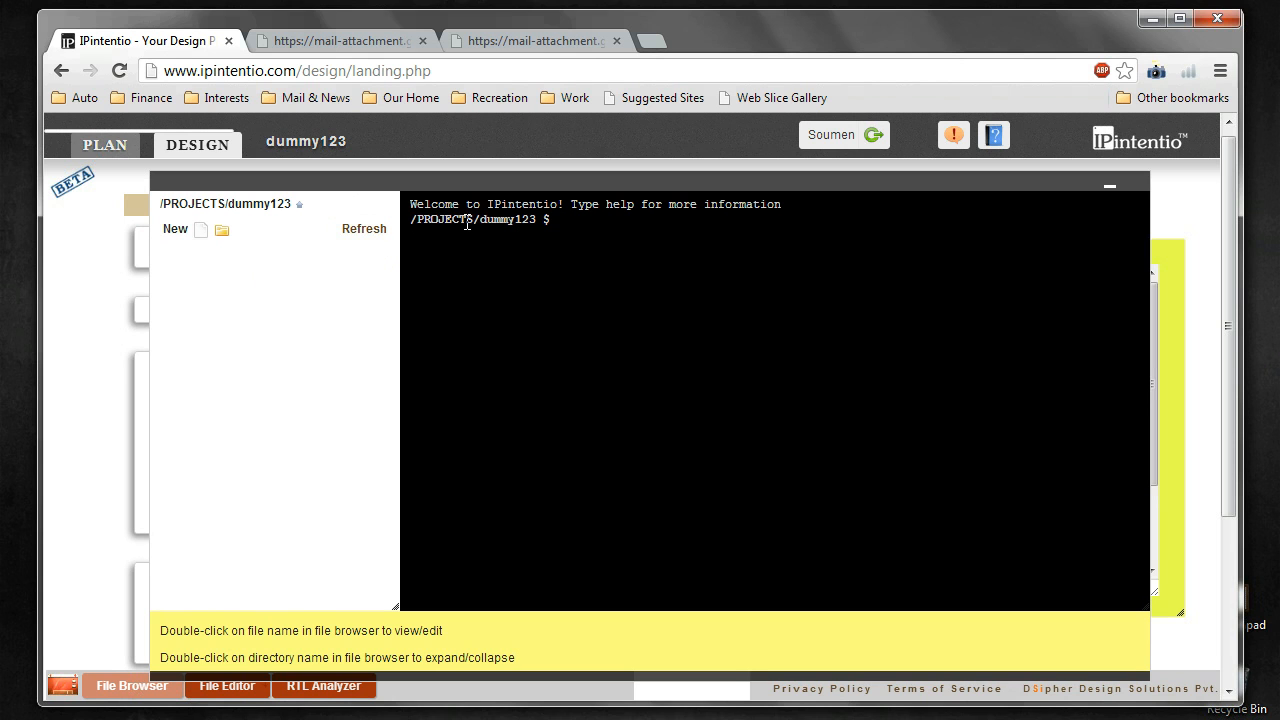
{"action": "left_click", "coordinate": [571, 218]}
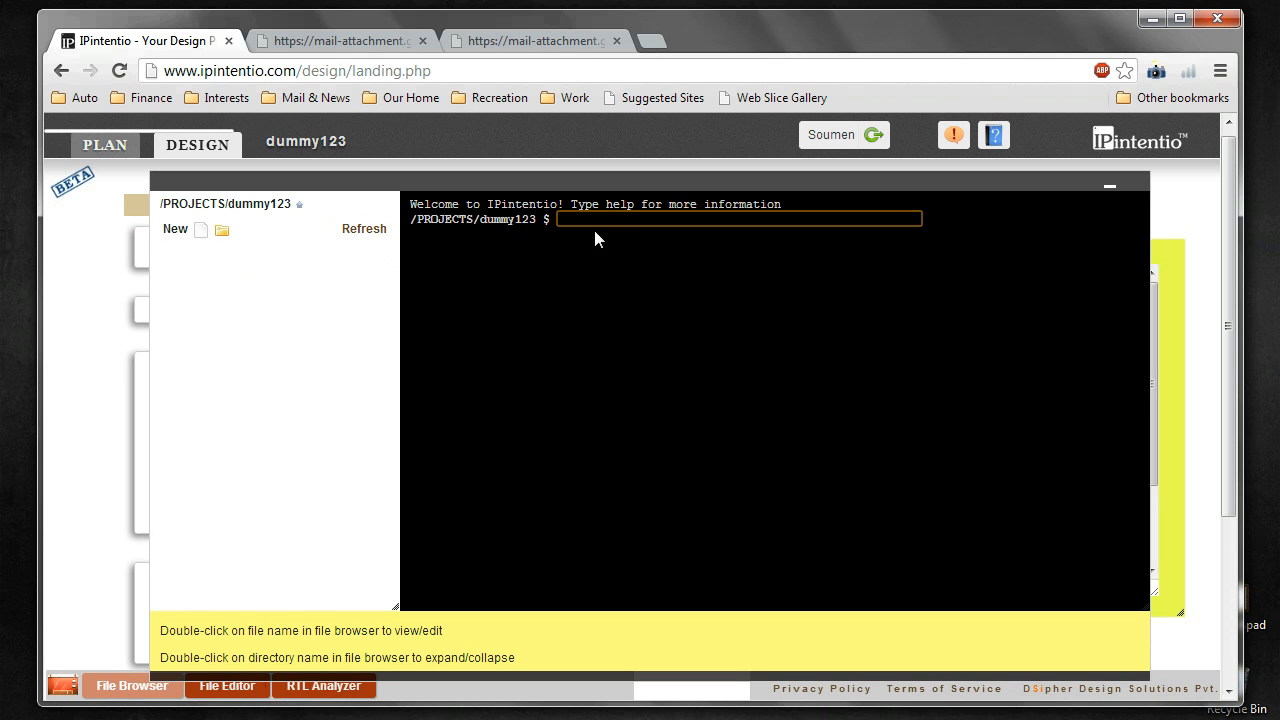
{"action": "type", "text": "ls"}
{"action": "key", "text": "Return"}
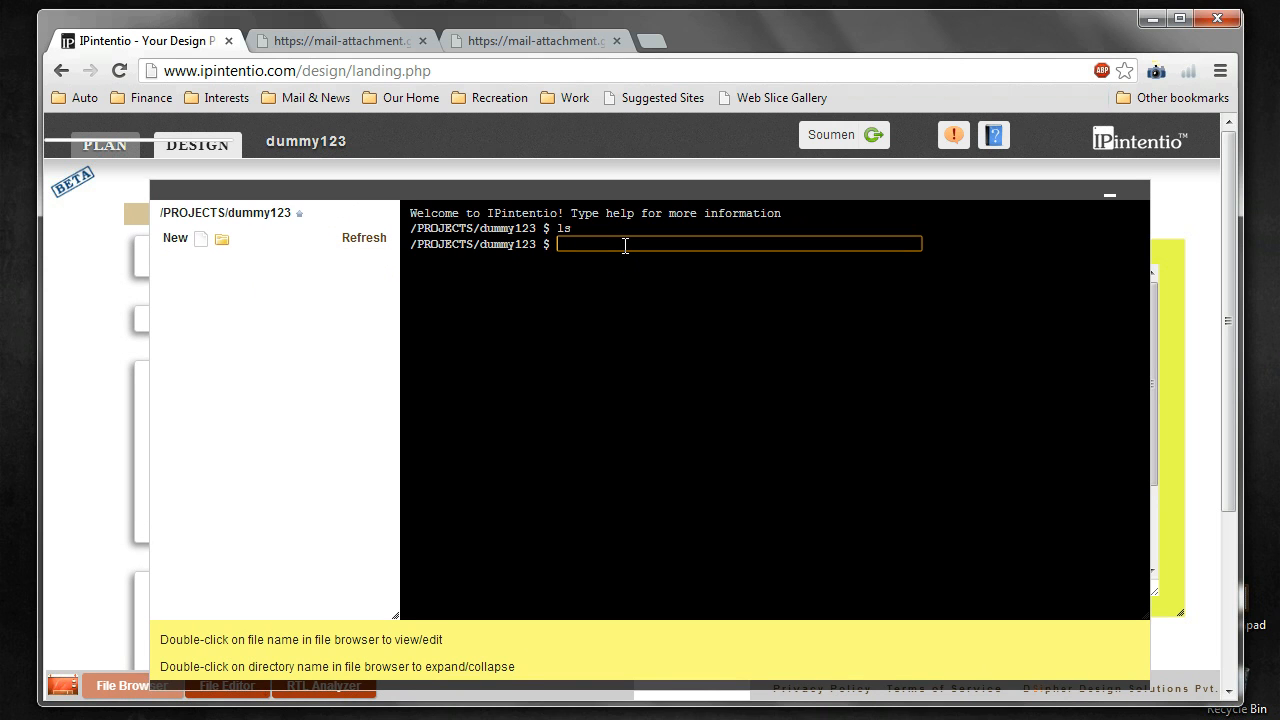
Step: Run help in the terminal to list the allowed UNIX and utility commands
{"action": "left_click_drag", "start_coordinate": [625, 193], "coordinate": [626, 179]}
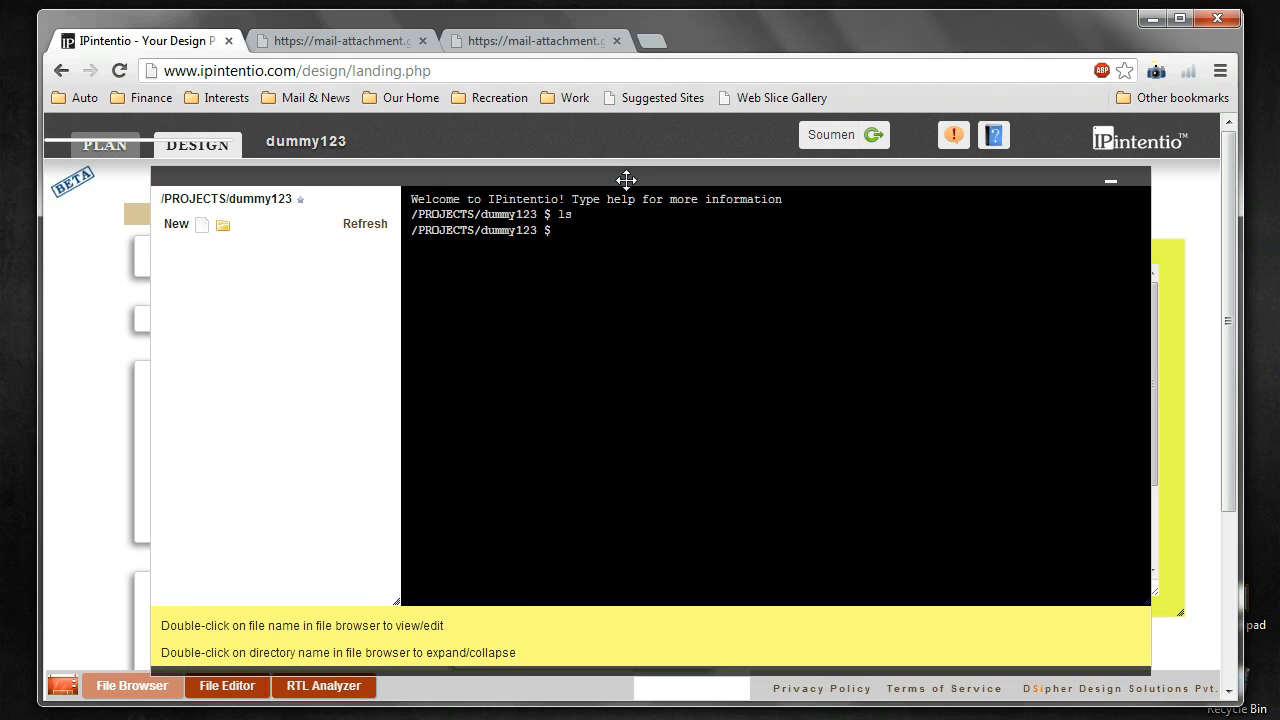
{"action": "left_click", "coordinate": [590, 230]}
{"action": "type", "text": "help"}
{"action": "key", "text": "Return"}
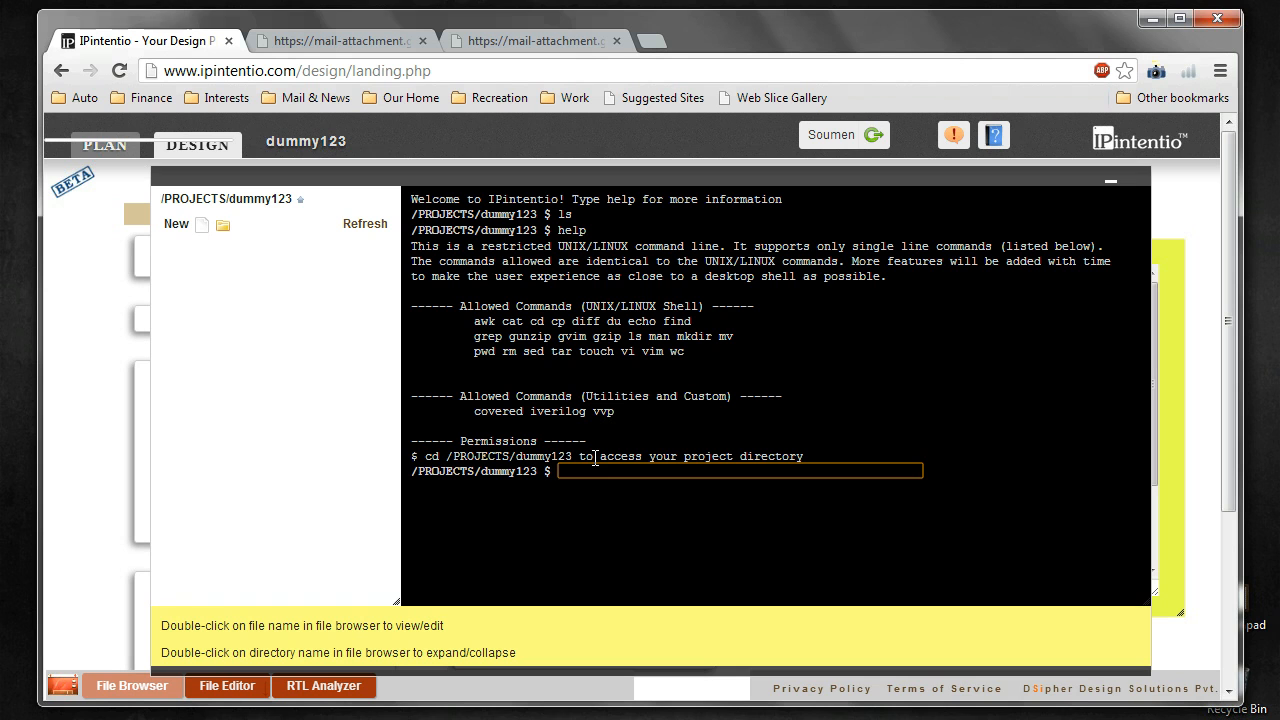
{"action": "left_click_drag", "start_coordinate": [480, 320], "coordinate": [695, 357]}
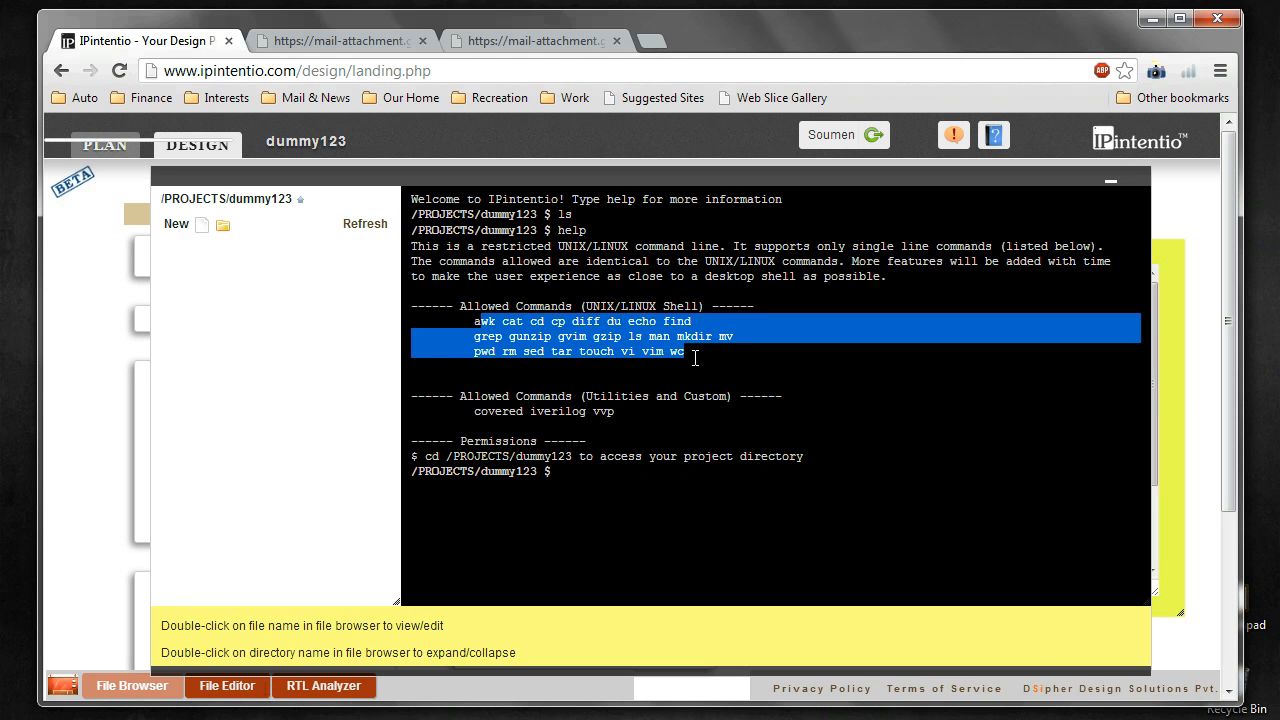
{"action": "left_click_drag", "start_coordinate": [476, 321], "coordinate": [688, 351]}
{"action": "left_click", "coordinate": [583, 353]}
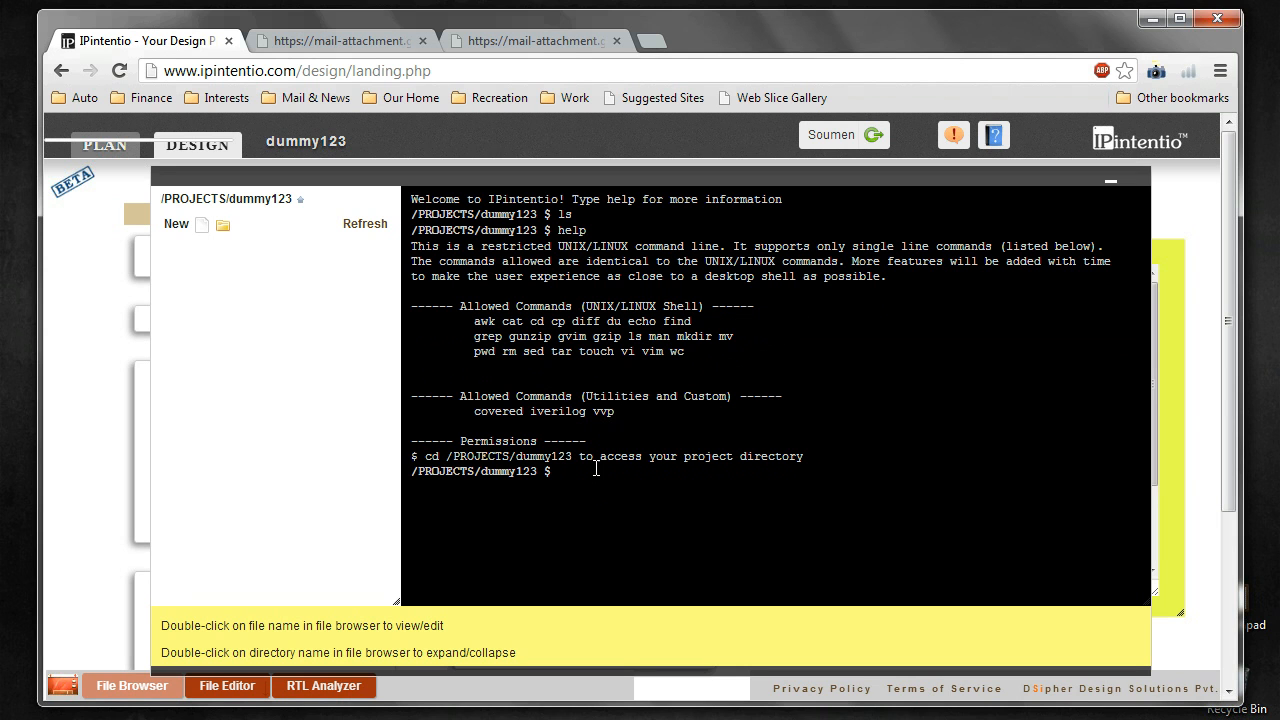
{"action": "left_click", "coordinate": [587, 471]}
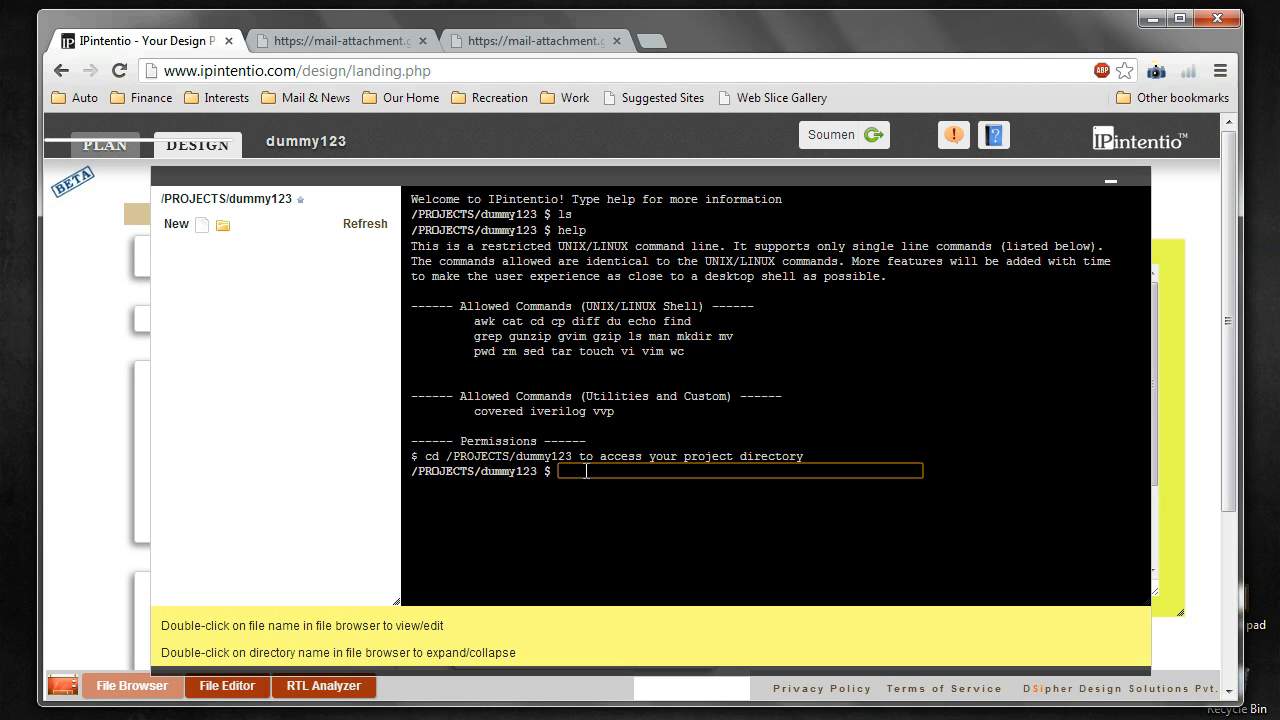
Step: Bring up the bash builtins manual with man cd and scroll to its end
{"action": "type", "text": "man cd"}
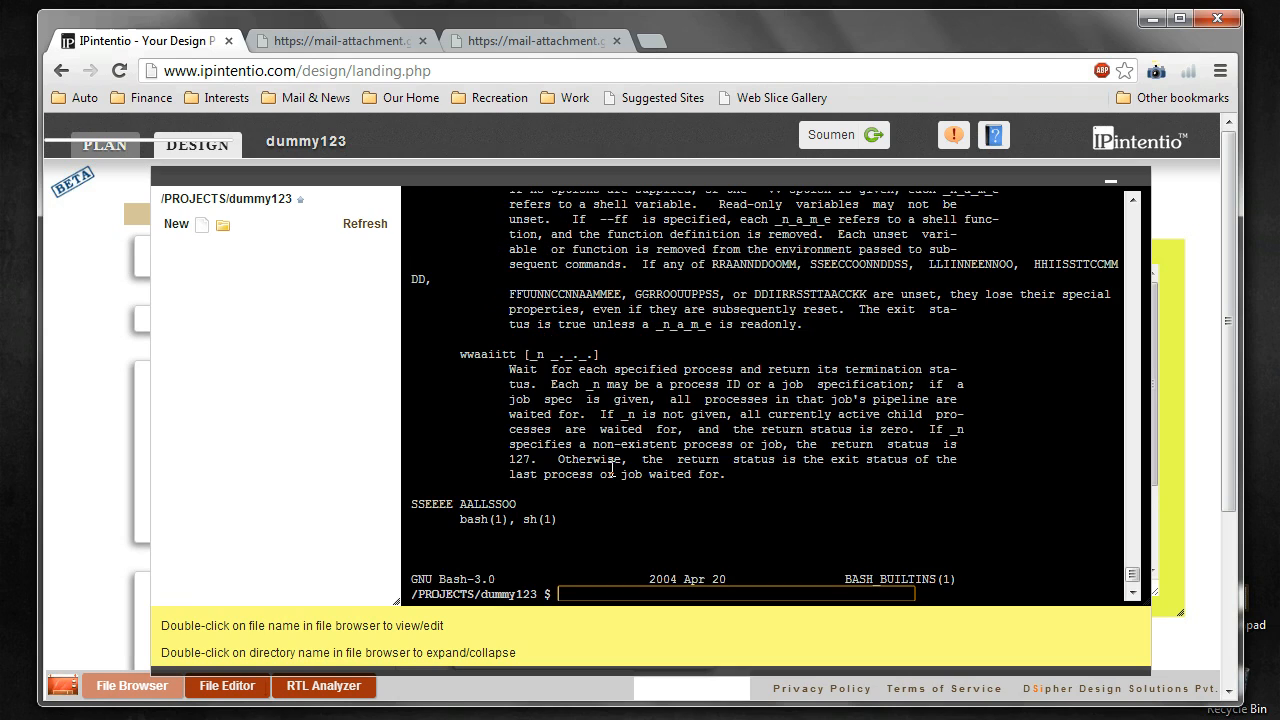
{"action": "scroll", "coordinate": [638, 530], "scroll_direction": "up", "scroll_amount": 10}
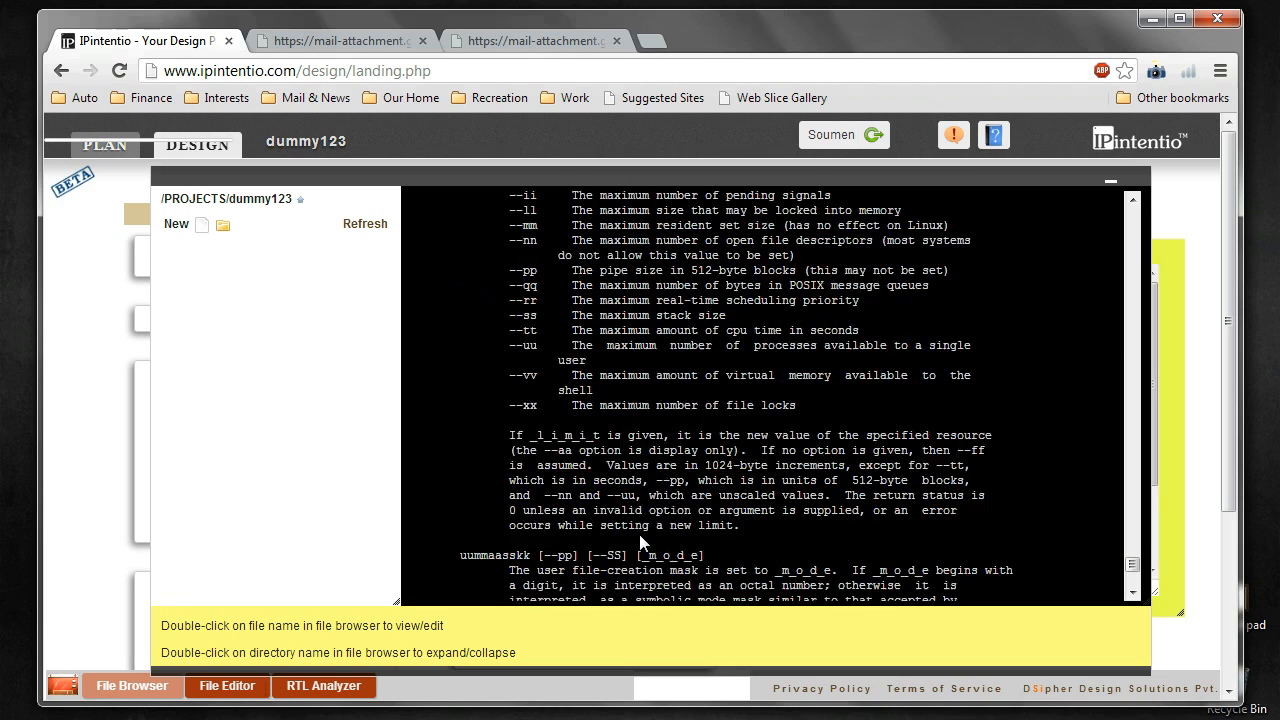
{"action": "scroll", "coordinate": [640, 533], "scroll_direction": "up", "scroll_amount": 10}
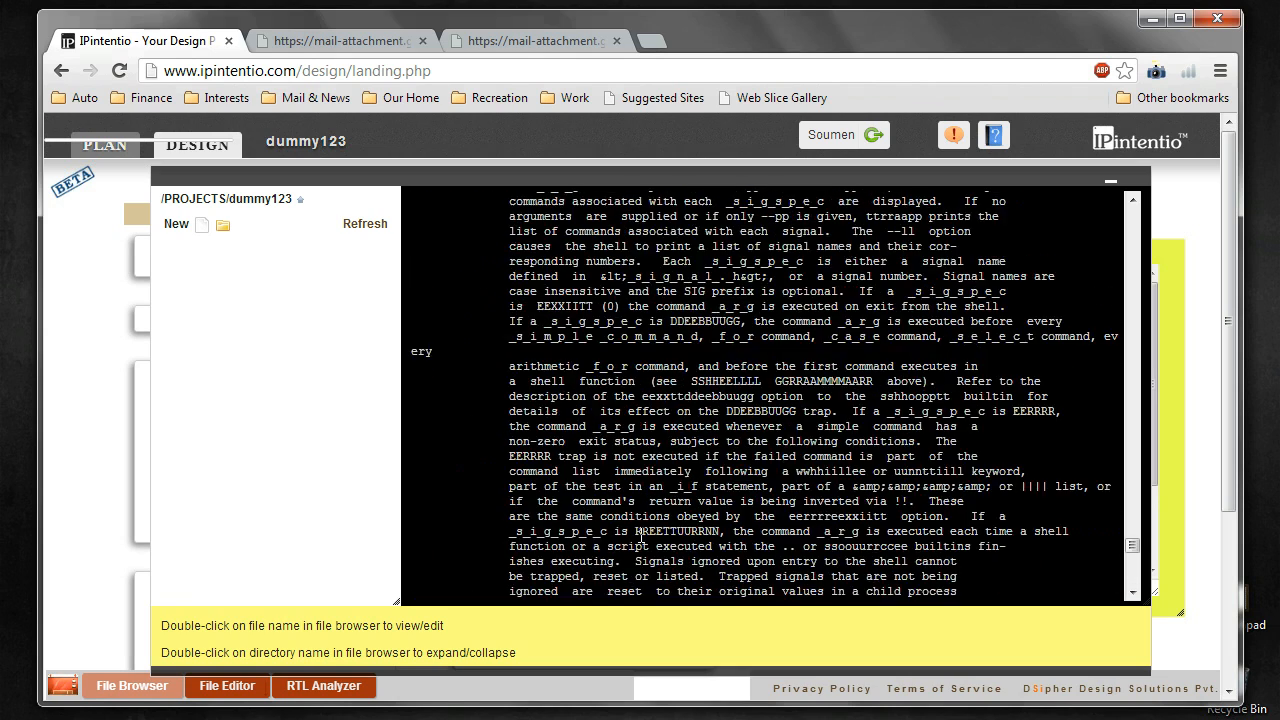
{"action": "scroll", "coordinate": [641, 535], "scroll_direction": "up", "scroll_amount": 10}
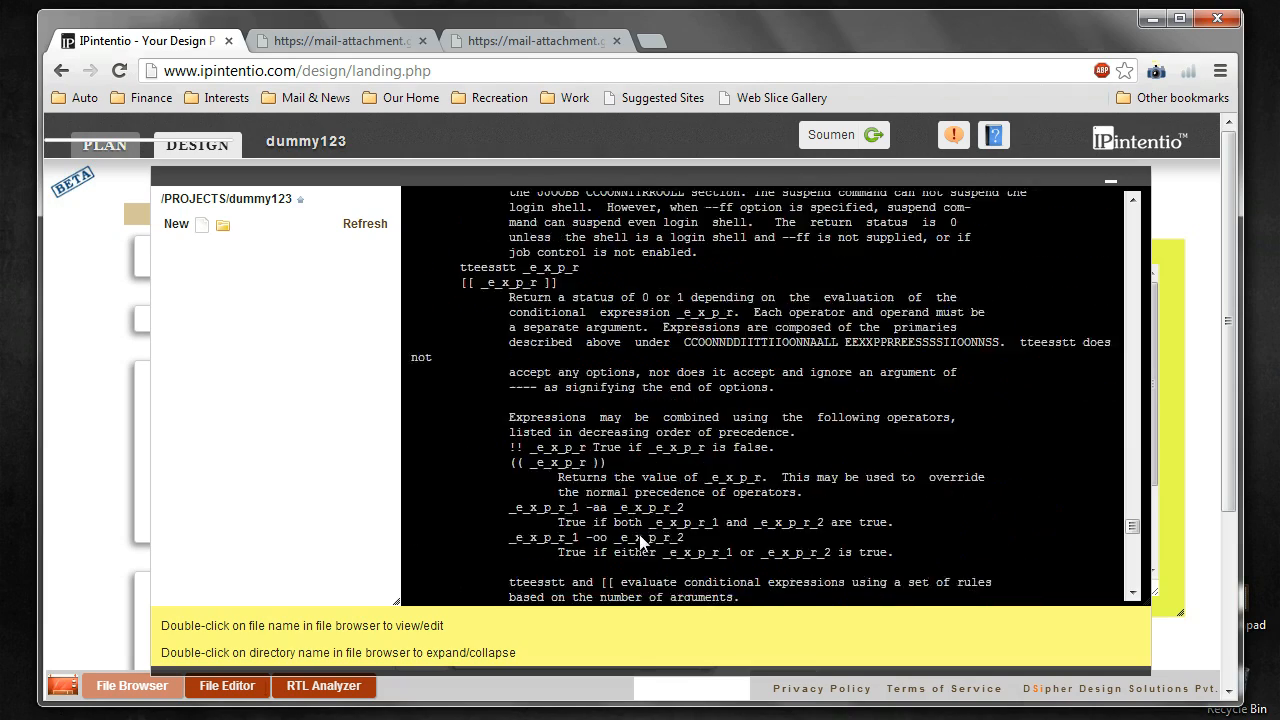
{"action": "scroll", "coordinate": [641, 537], "scroll_direction": "up", "scroll_amount": 10}
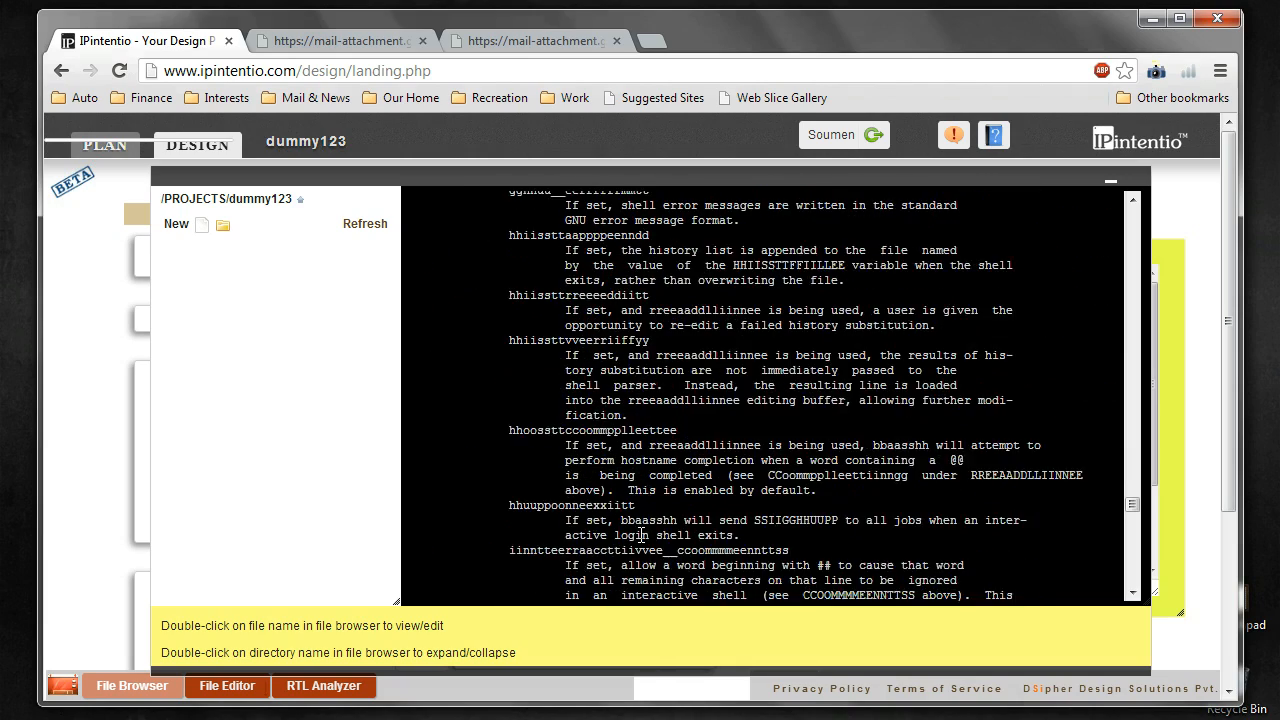
{"action": "scroll", "coordinate": [641, 537], "scroll_direction": "up", "scroll_amount": 10}
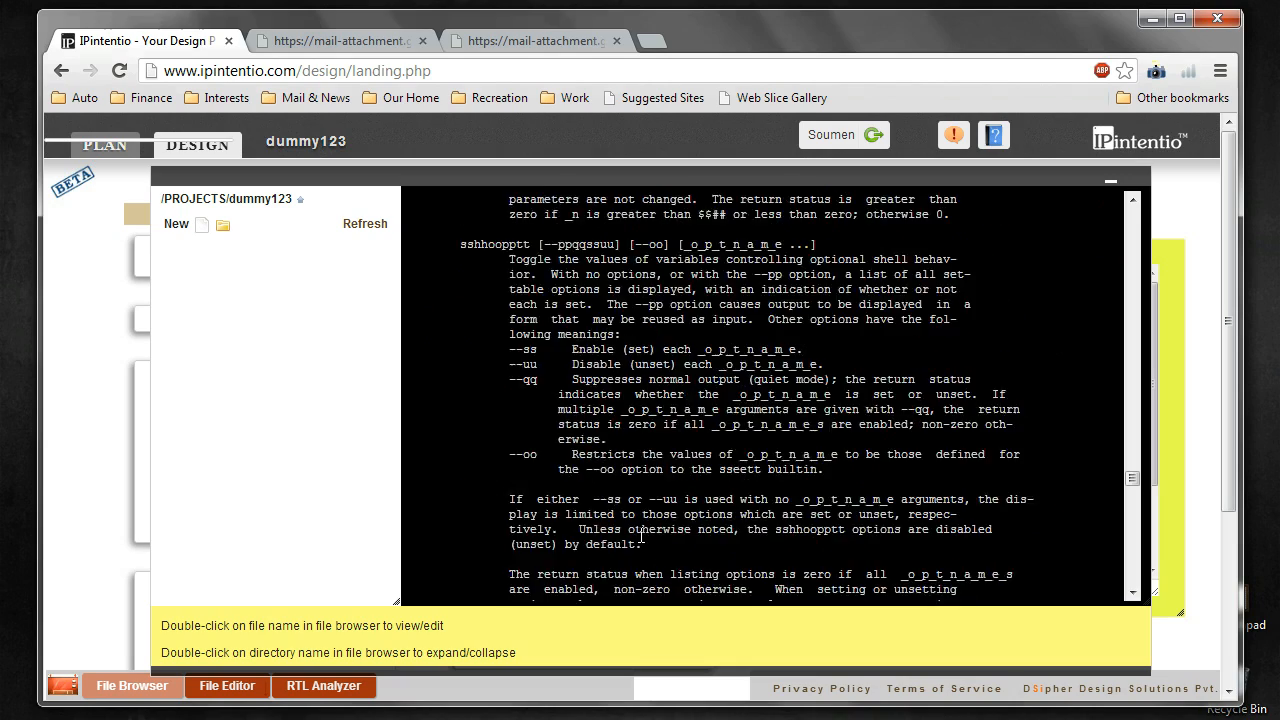
{"action": "scroll", "coordinate": [641, 535], "scroll_direction": "up", "scroll_amount": 10}
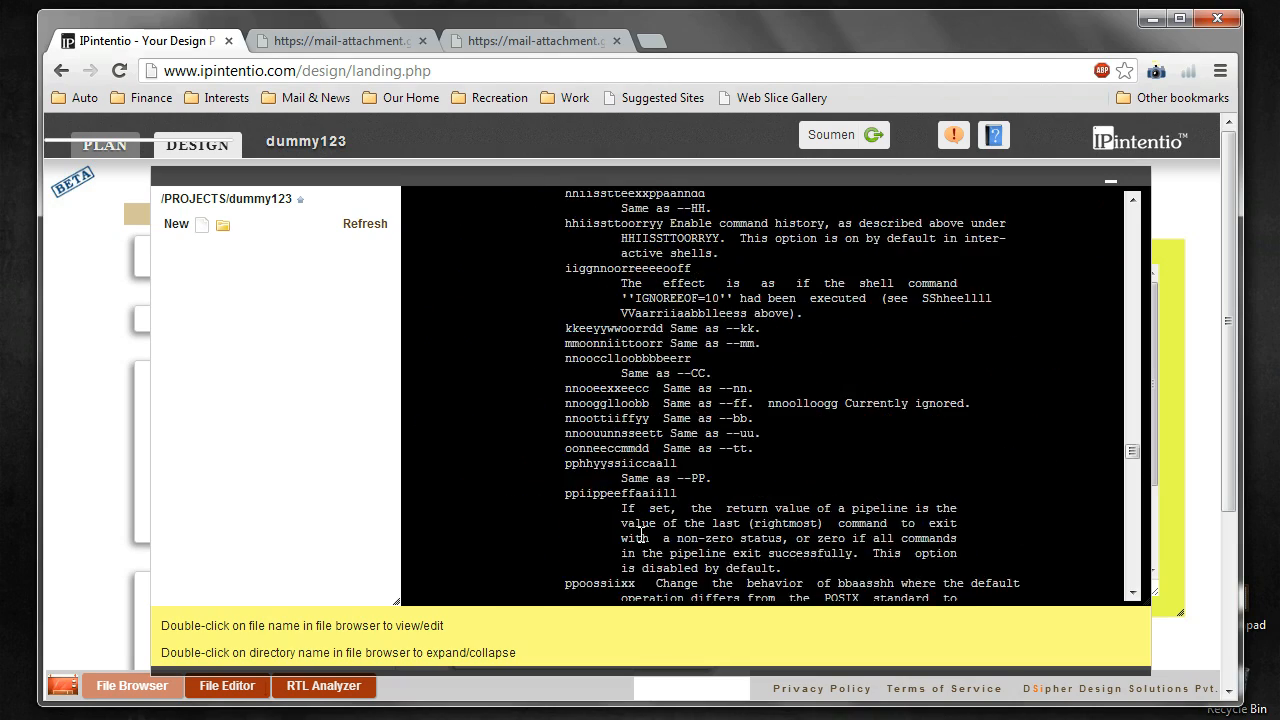
{"action": "scroll", "coordinate": [641, 535], "scroll_direction": "up", "scroll_amount": 10}
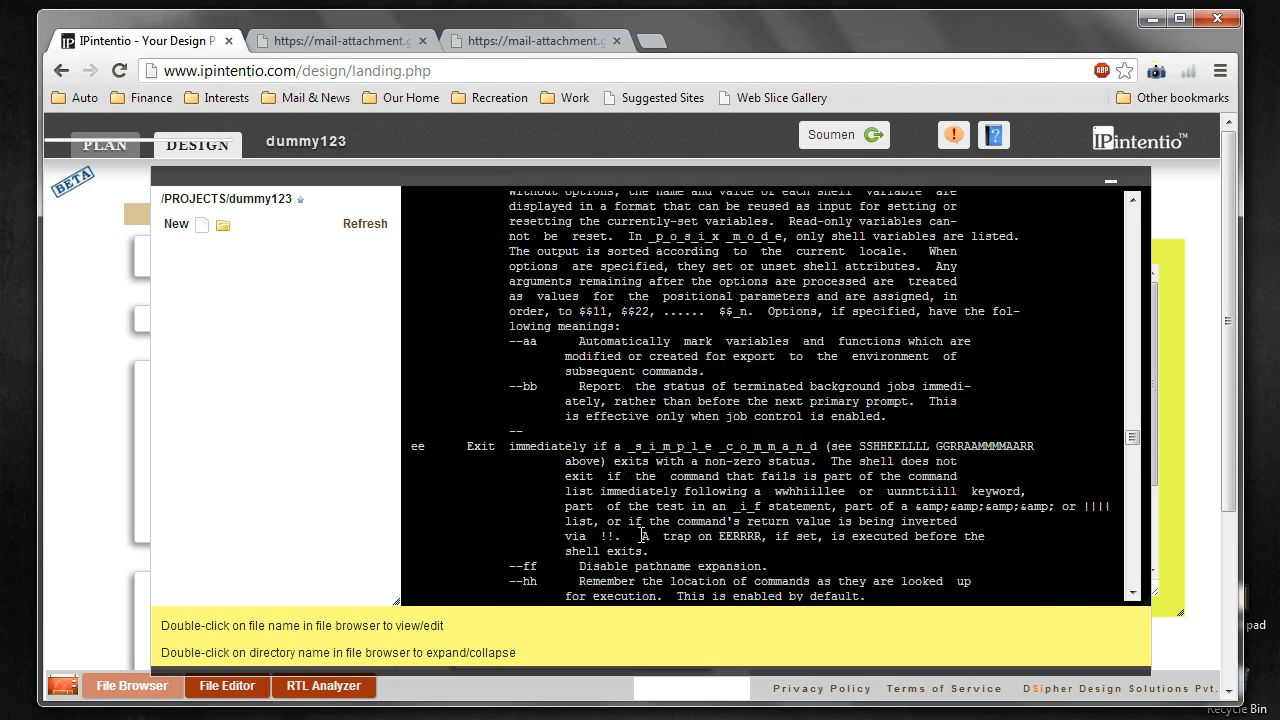
{"action": "scroll", "coordinate": [641, 535], "scroll_direction": "up", "scroll_amount": 5}
{"action": "scroll", "coordinate": [641, 535], "scroll_direction": "up", "scroll_amount": 10}
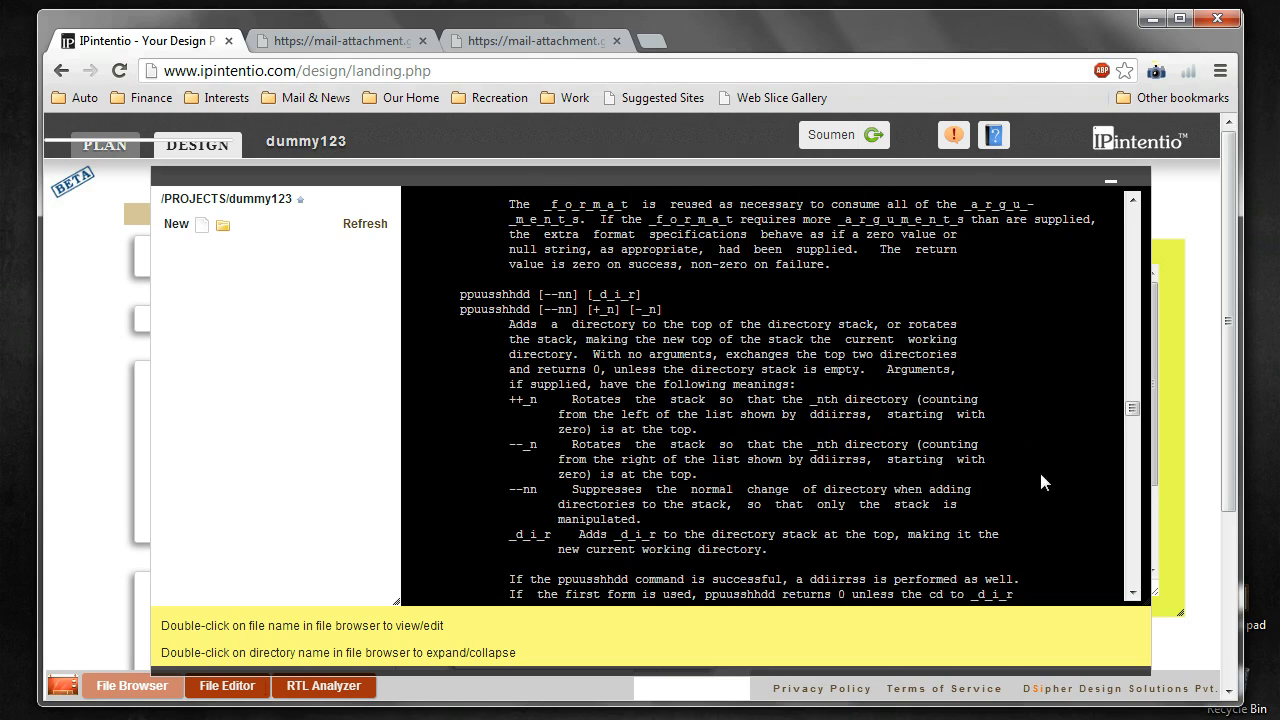
{"action": "left_click_drag", "start_coordinate": [1133, 410], "coordinate": [1135, 593]}
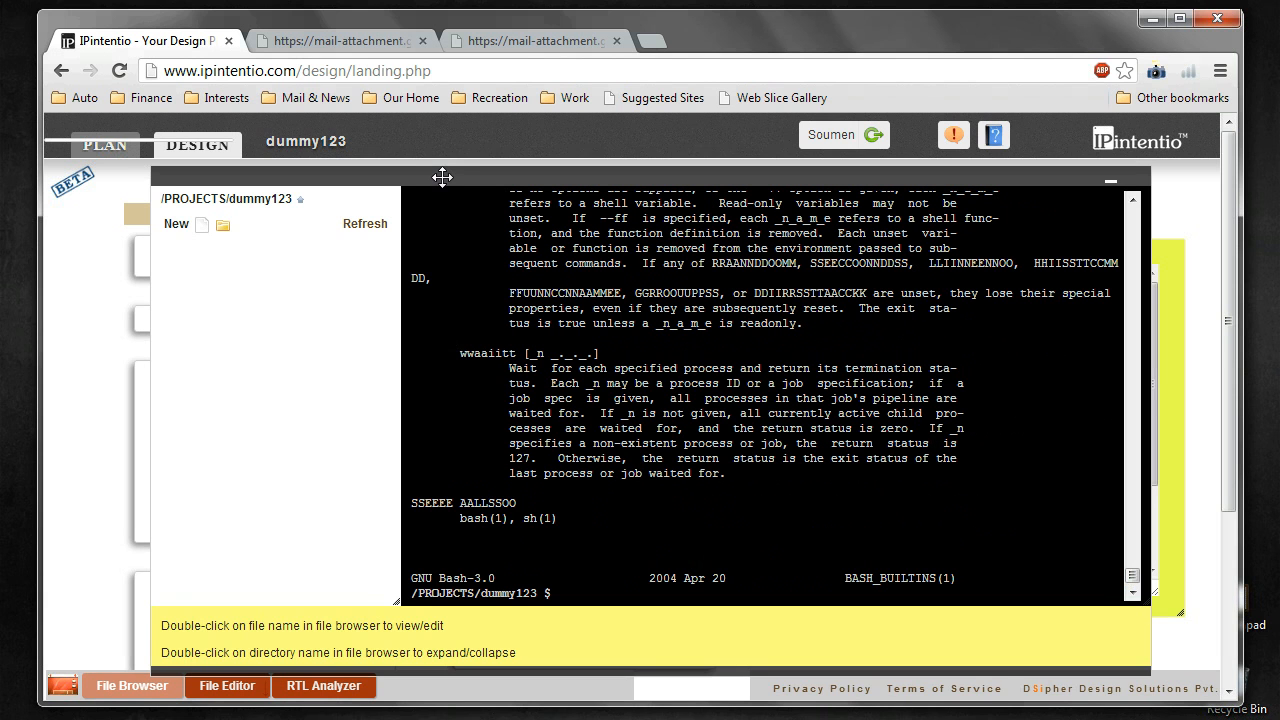
Step: Reposition the terminal panel and widen it
{"action": "left_click_drag", "start_coordinate": [430, 176], "coordinate": [362, 141]}
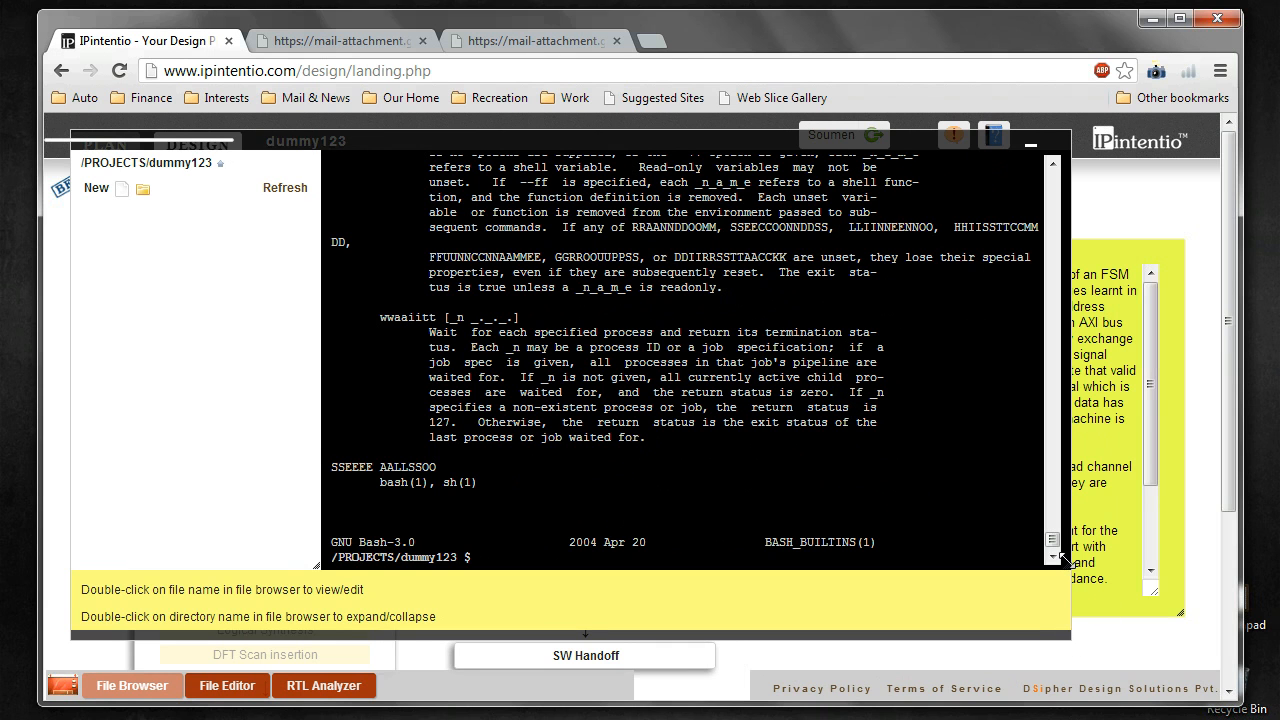
{"action": "left_click_drag", "start_coordinate": [1062, 557], "coordinate": [1123, 586]}
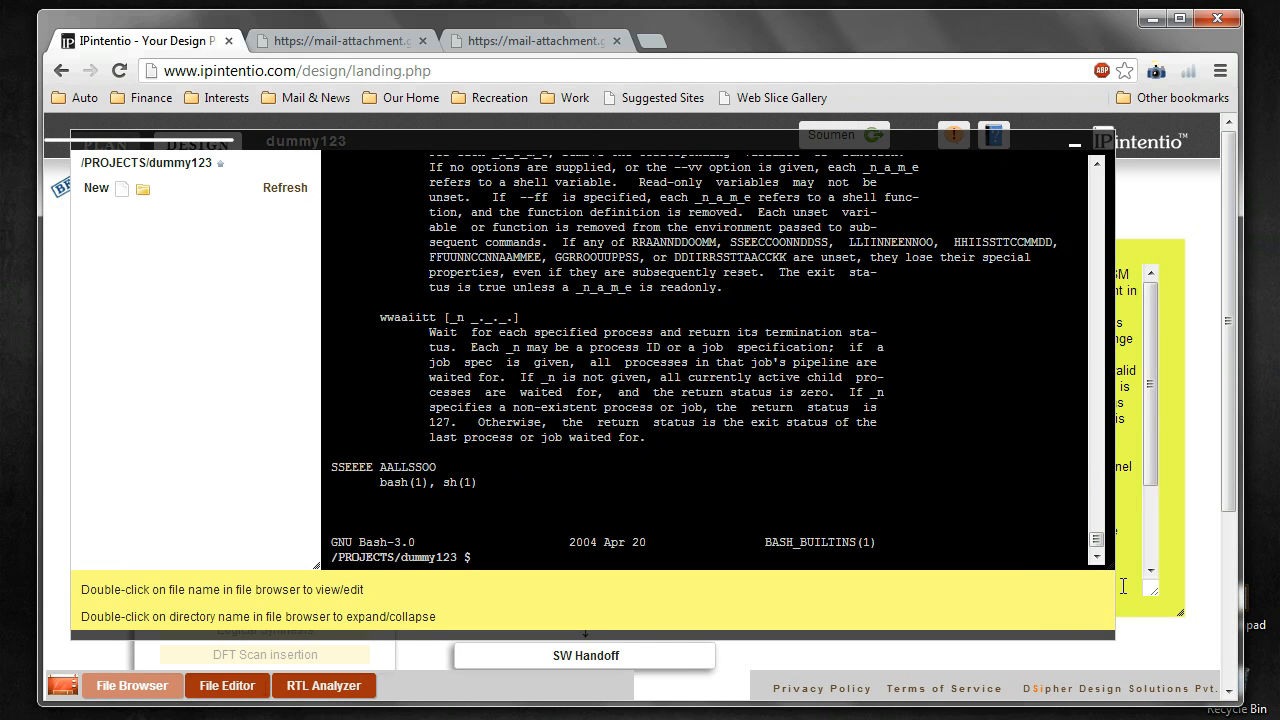
{"action": "left_click_drag", "start_coordinate": [555, 141], "coordinate": [607, 163]}
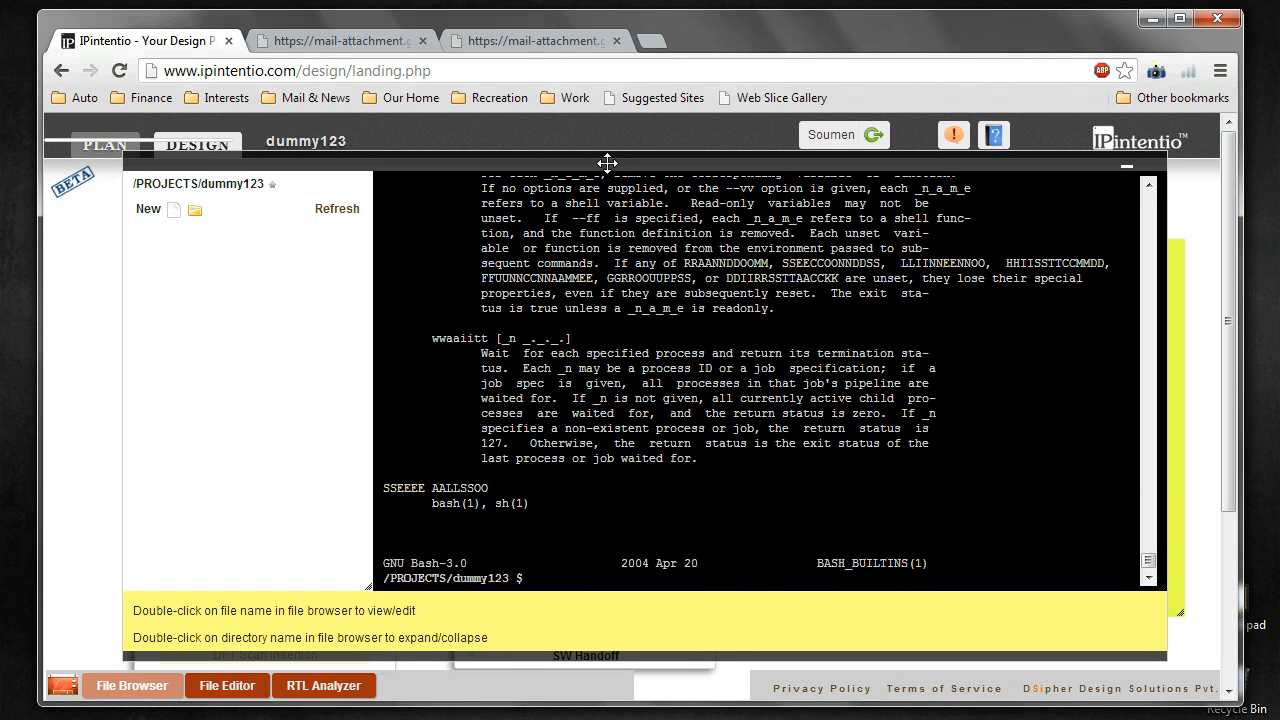
Step: Run touch try.v in the dummy123 terminal to create an empty try.v
{"action": "left_click", "coordinate": [552, 578]}
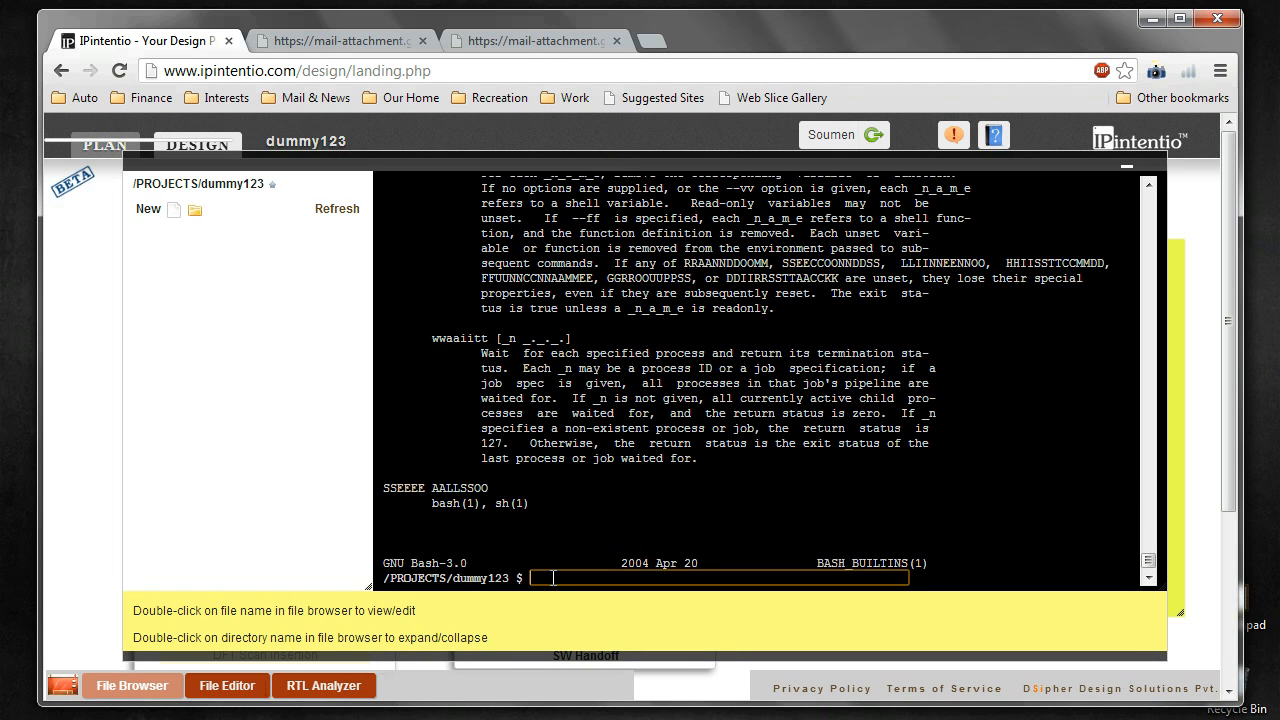
{"action": "type", "text": "touch try.v"}
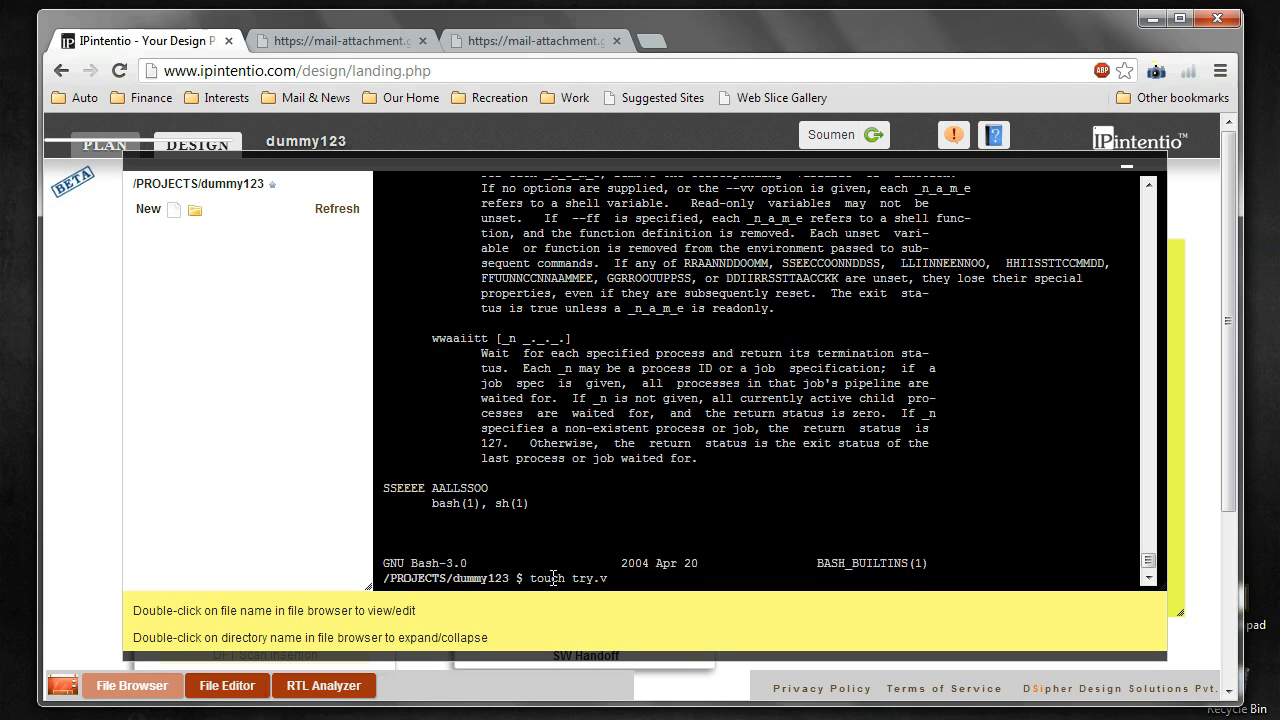
{"action": "key", "text": "Return"}
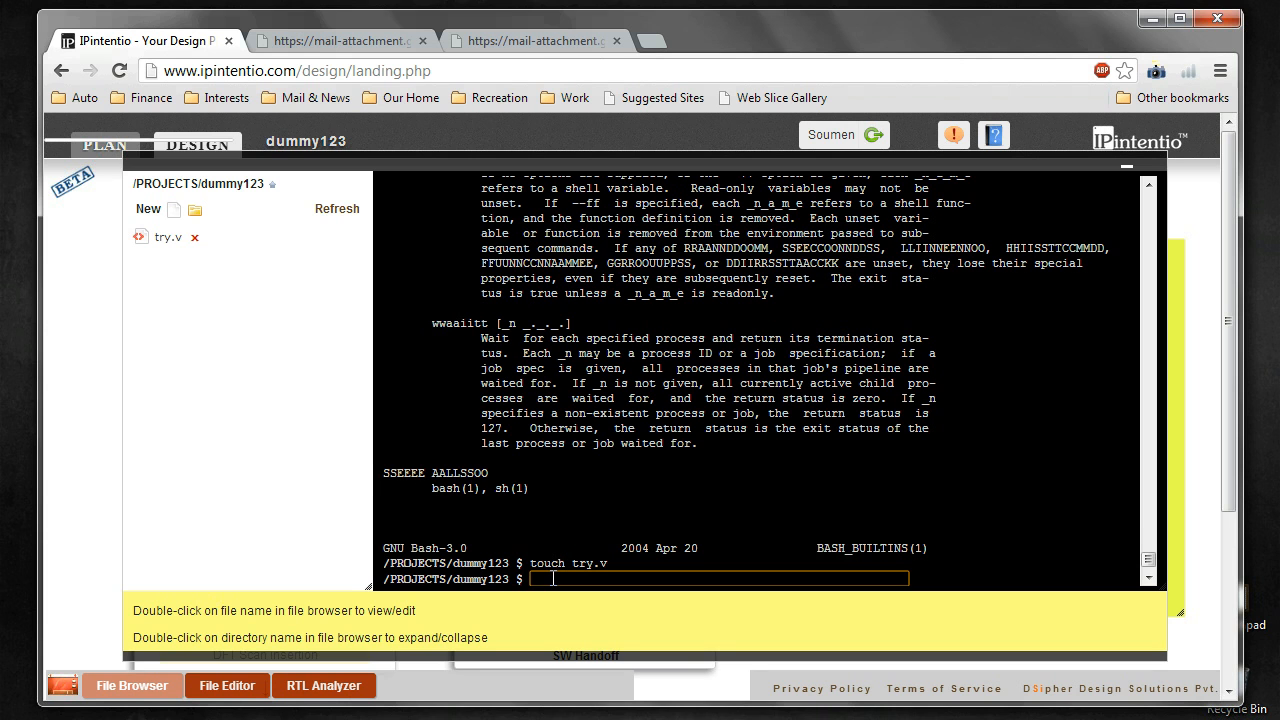
Step: Open try.v in the editor and dismiss the terminal
{"action": "double_click", "coordinate": [170, 238]}
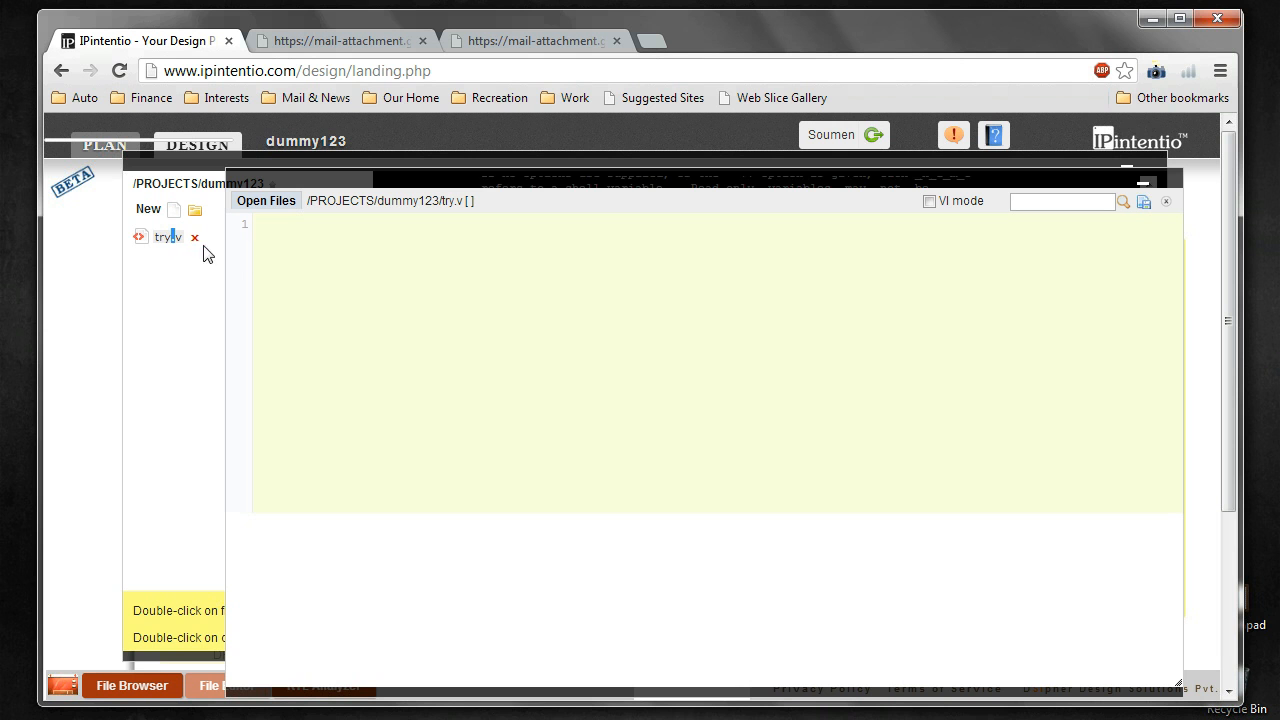
{"action": "left_click", "coordinate": [213, 164]}
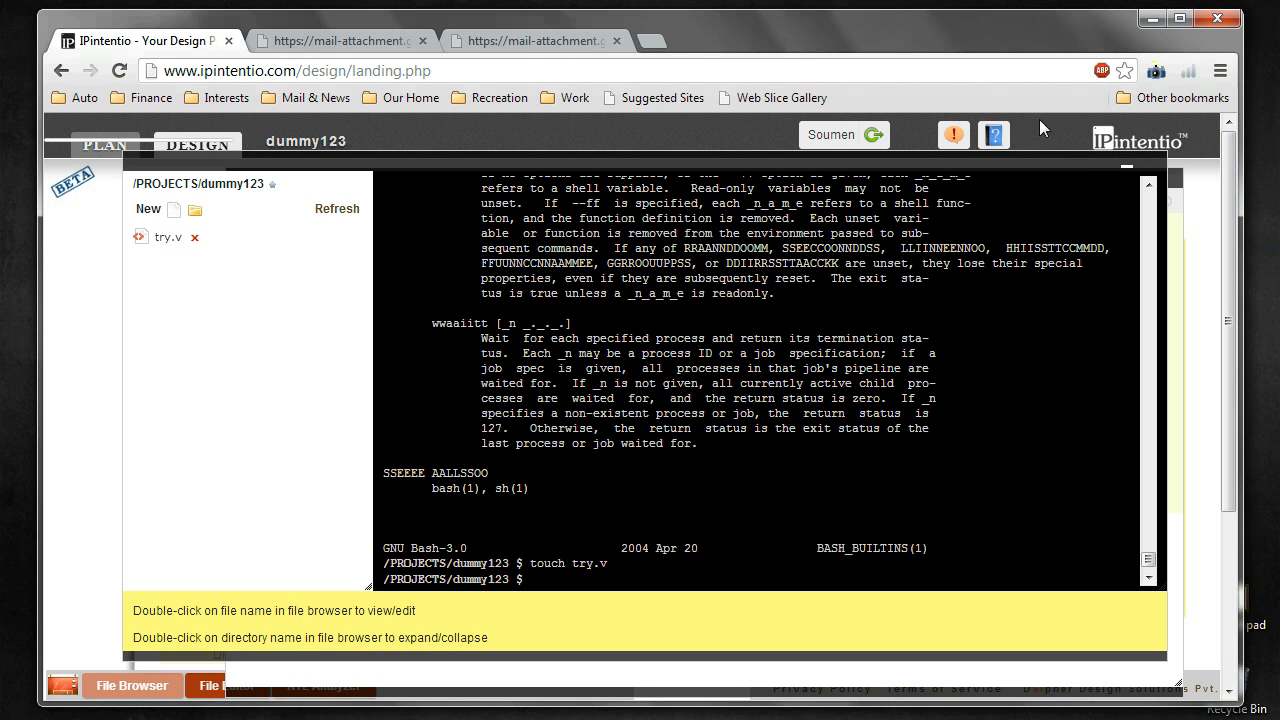
{"action": "left_click", "coordinate": [1127, 168]}
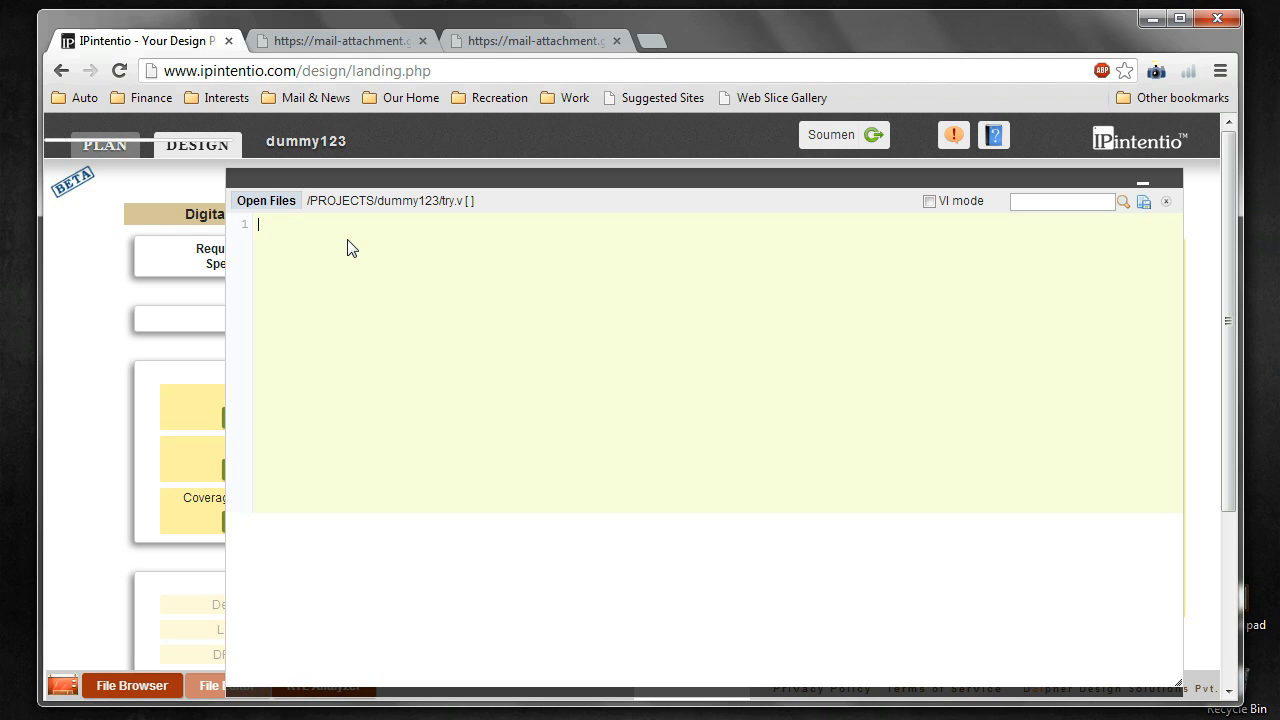
Step: Write module try with $display("Hello World! I am a verilog File") and save try.v
{"action": "type", "text": "module try (); endmodule"}
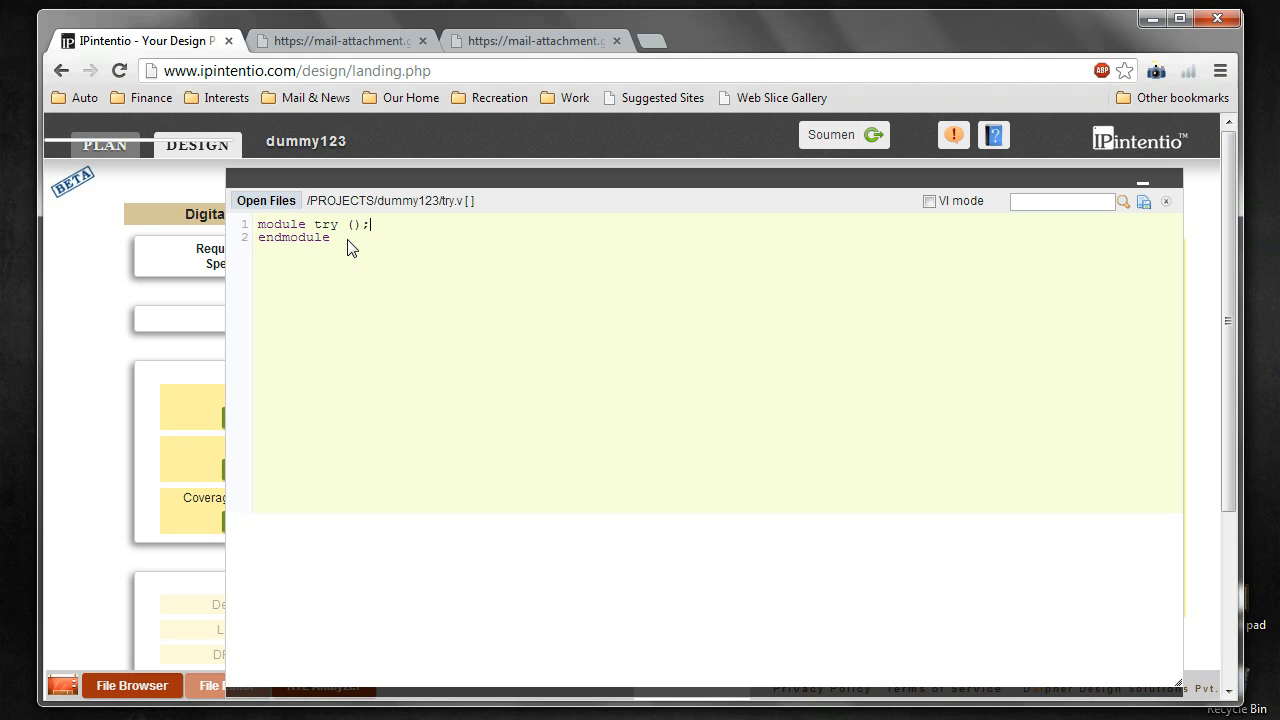
{"action": "key", "text": "Return"}
{"action": "type", "text": "$display(\"Hello World"}
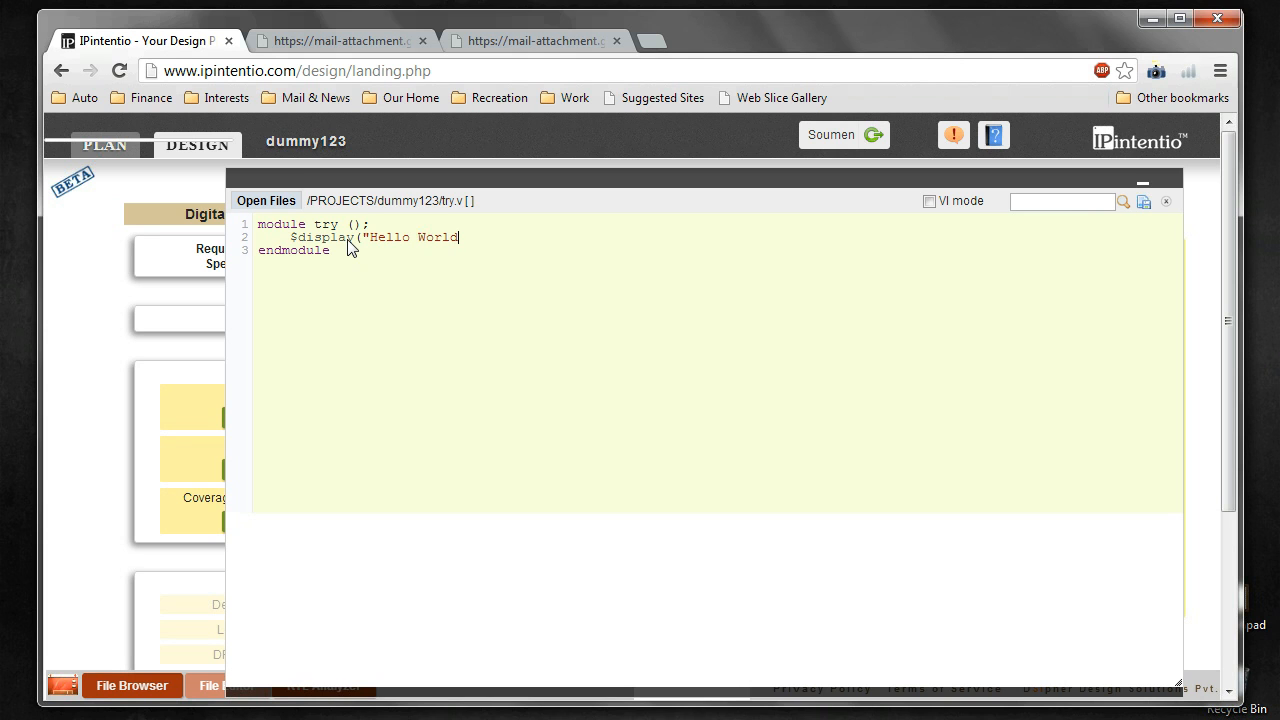
{"action": "type", "text": "! I am a verilog File\");"}
{"action": "left_click", "coordinate": [1146, 204]}
Step: Close the try.v editor window to get back to the dummy123 Design flow page
{"action": "left_click", "coordinate": [1143, 189]}
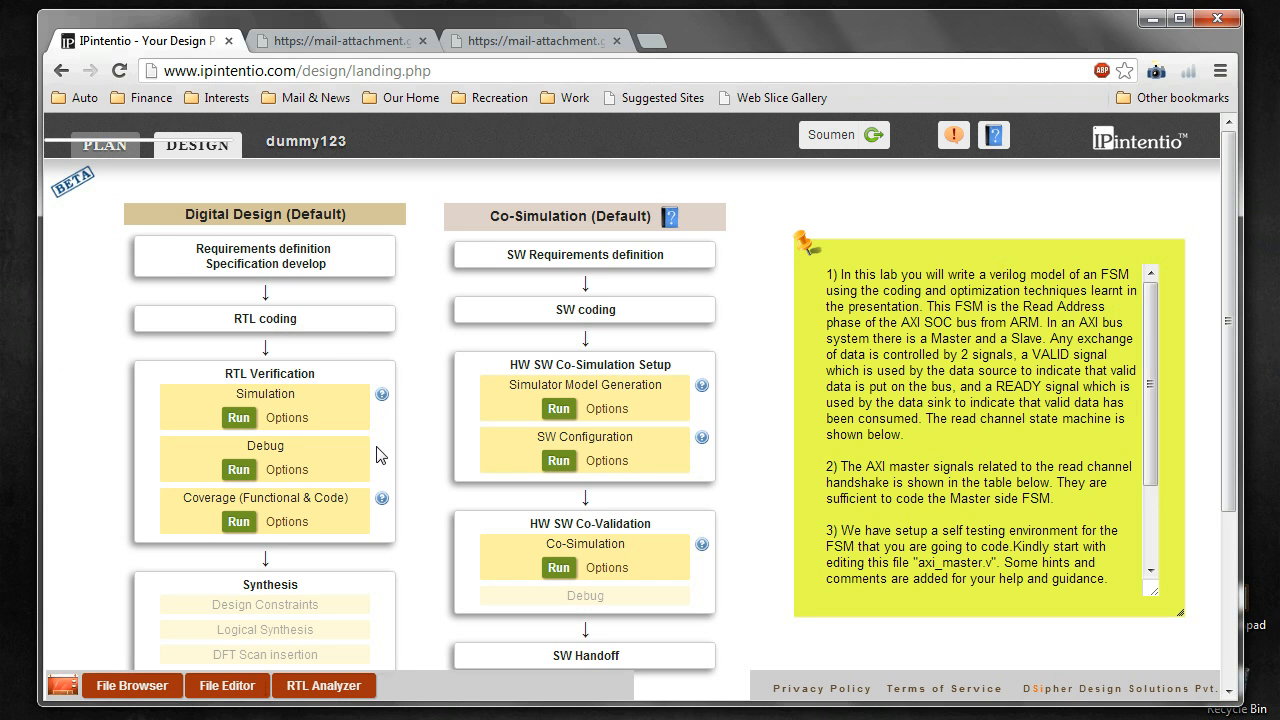
Step: Set the Simulation step's tool to Icarus Verilog - Compile, Elaborate
{"action": "left_click", "coordinate": [286, 419]}
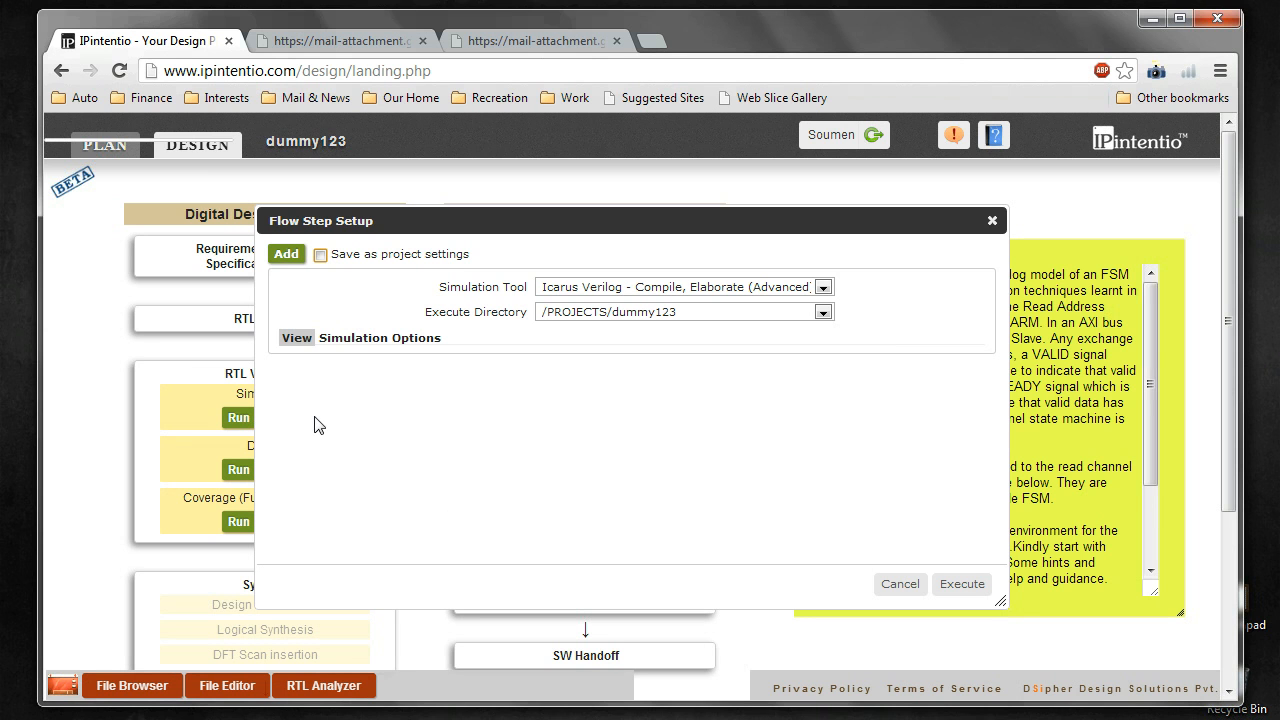
{"action": "left_click", "coordinate": [823, 288]}
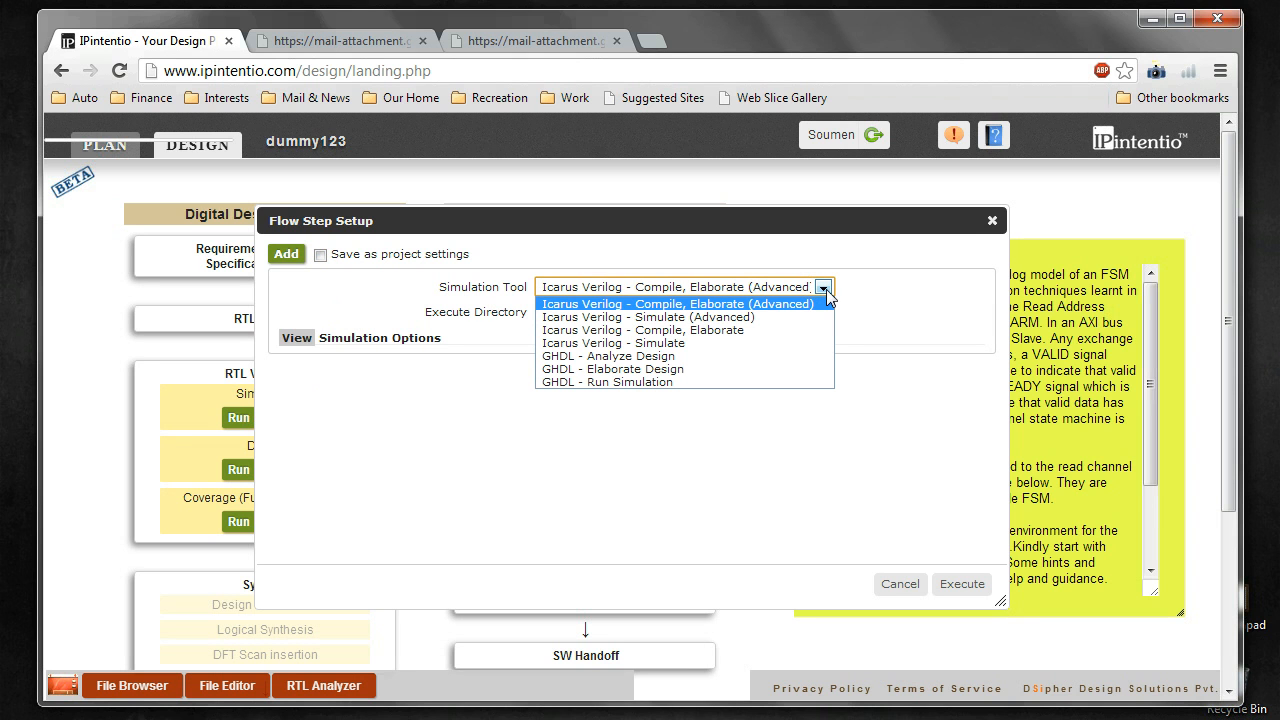
{"action": "left_click", "coordinate": [726, 338]}
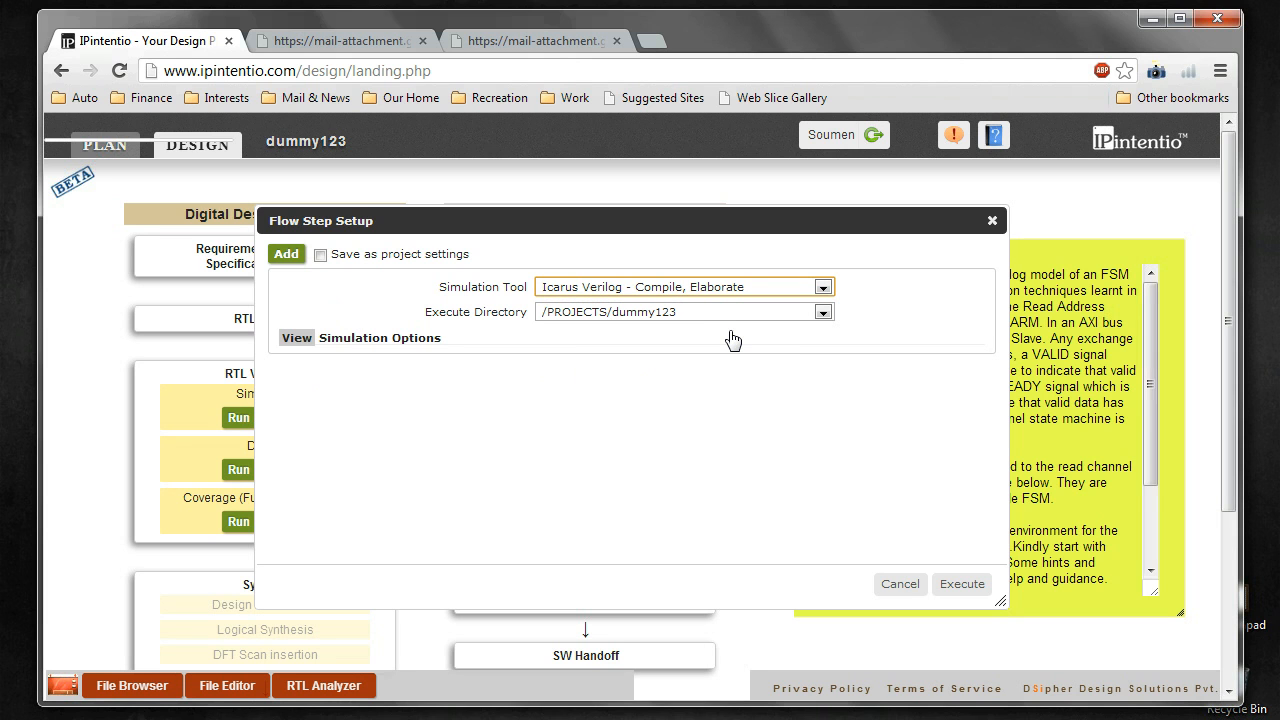
{"action": "left_click", "coordinate": [823, 289]}
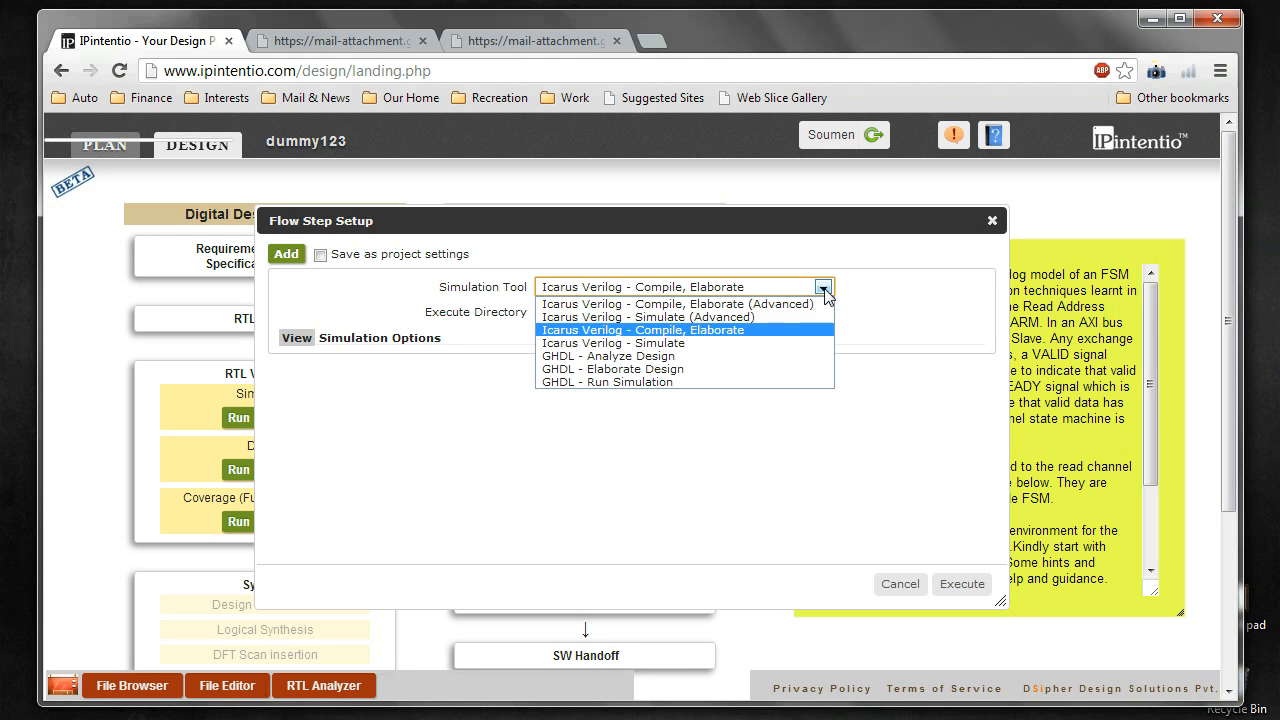
{"action": "left_click", "coordinate": [737, 340]}
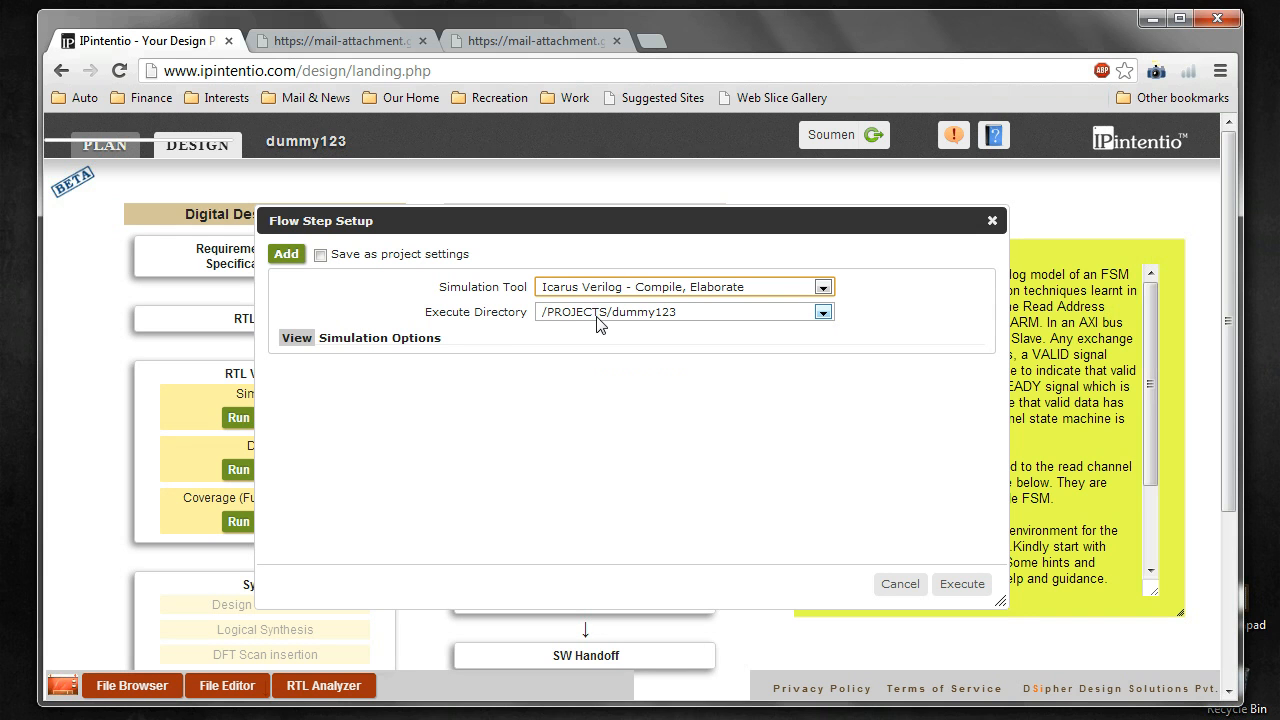
Step: Expand the Simulation Options and check the macro definitions help
{"action": "left_click", "coordinate": [299, 344]}
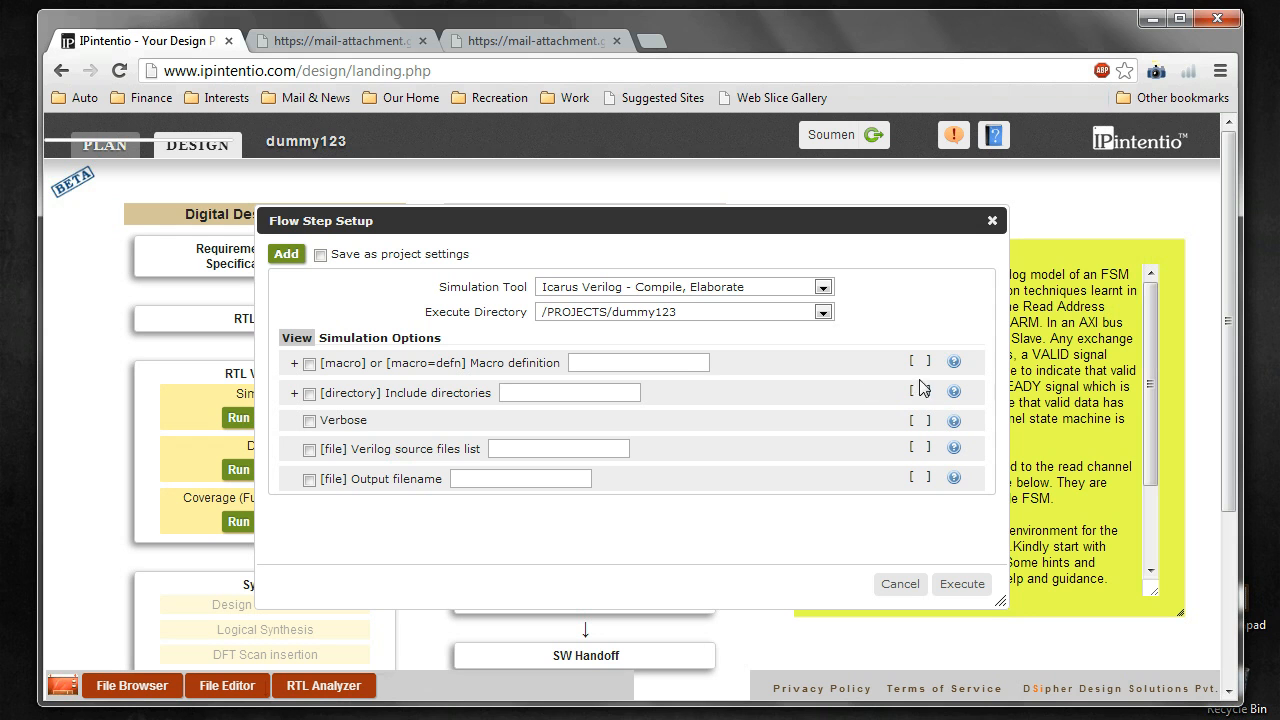
{"action": "left_click", "coordinate": [954, 364]}
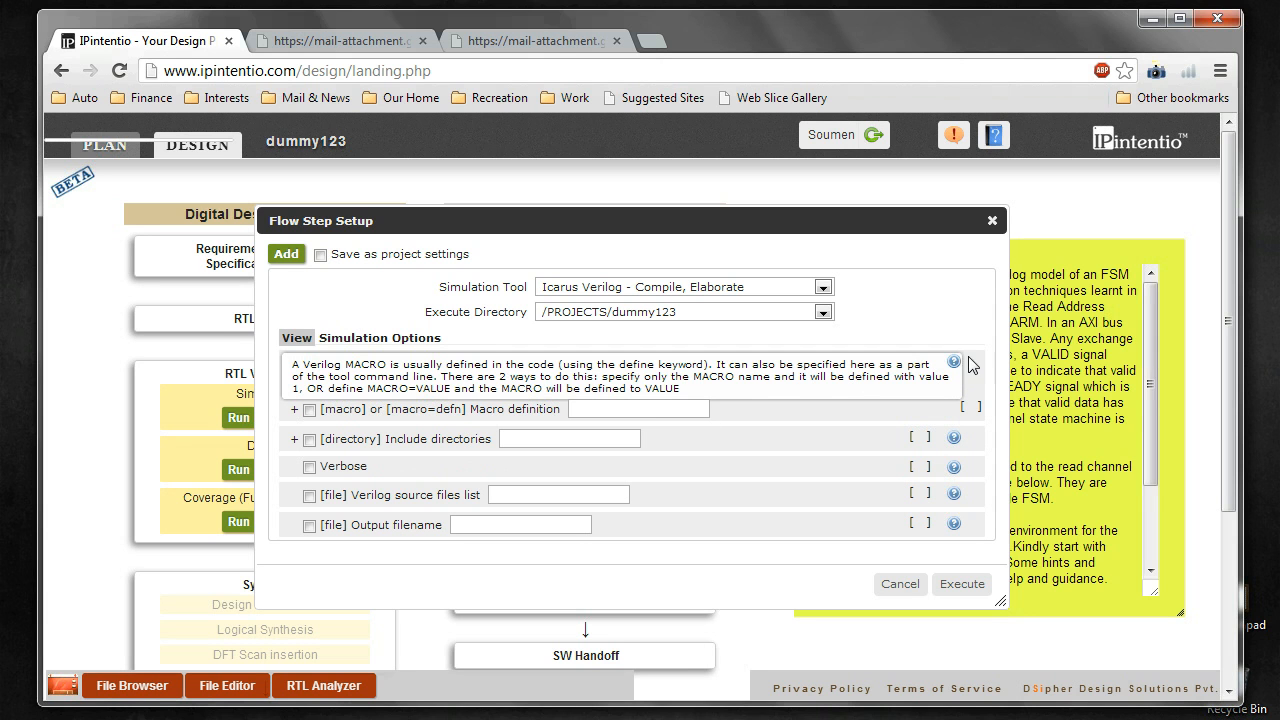
{"action": "left_click", "coordinate": [954, 363]}
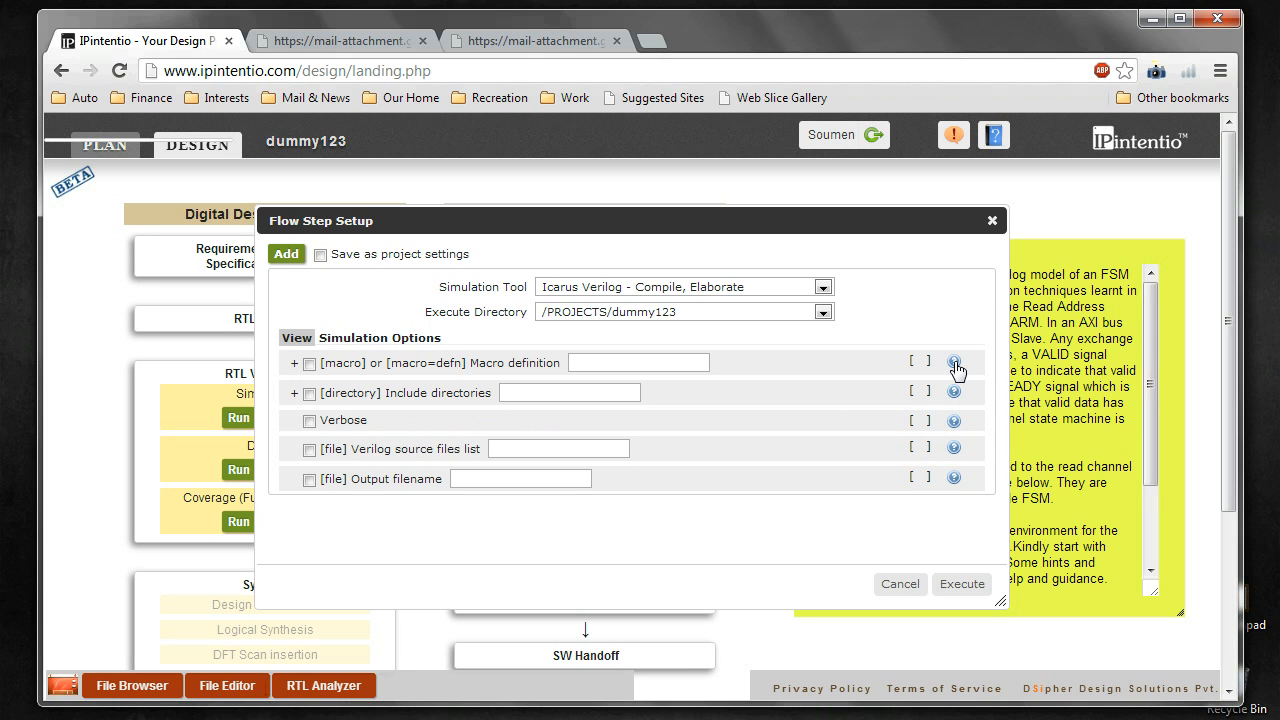